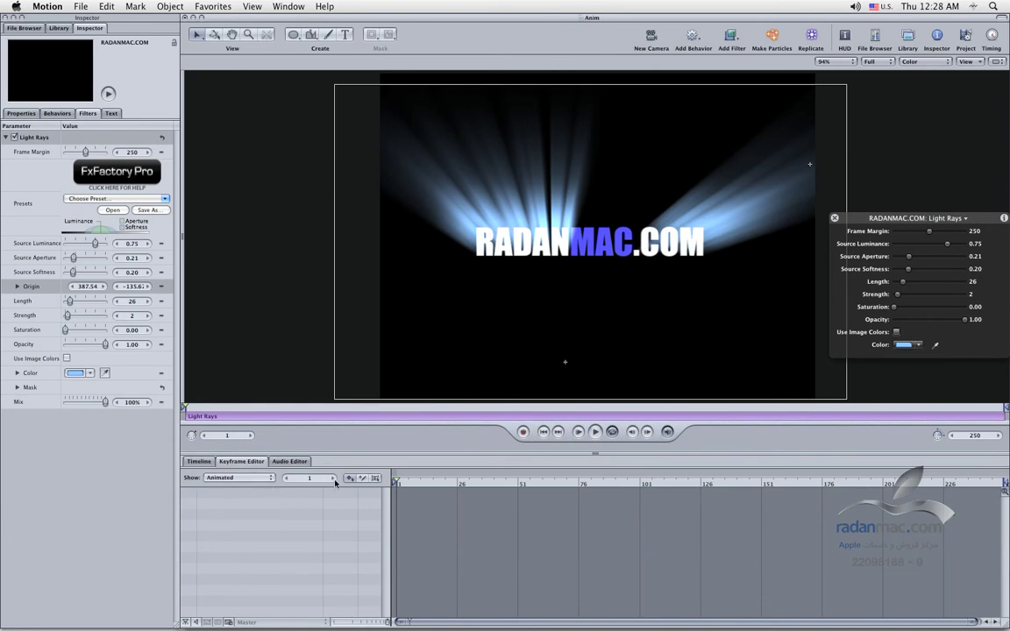
Keyframe the Light Rays Origin at frame 1 and set Origin.X to 1.05 at frame 26
{"action": "left_click", "coordinate": [164, 291]}
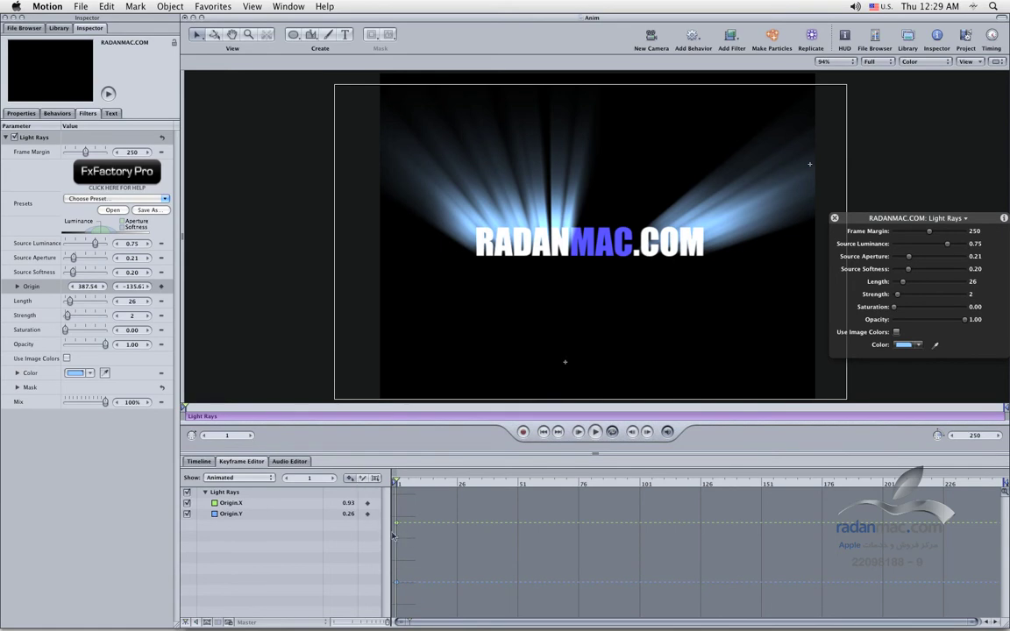
{"action": "left_click", "coordinate": [458, 489]}
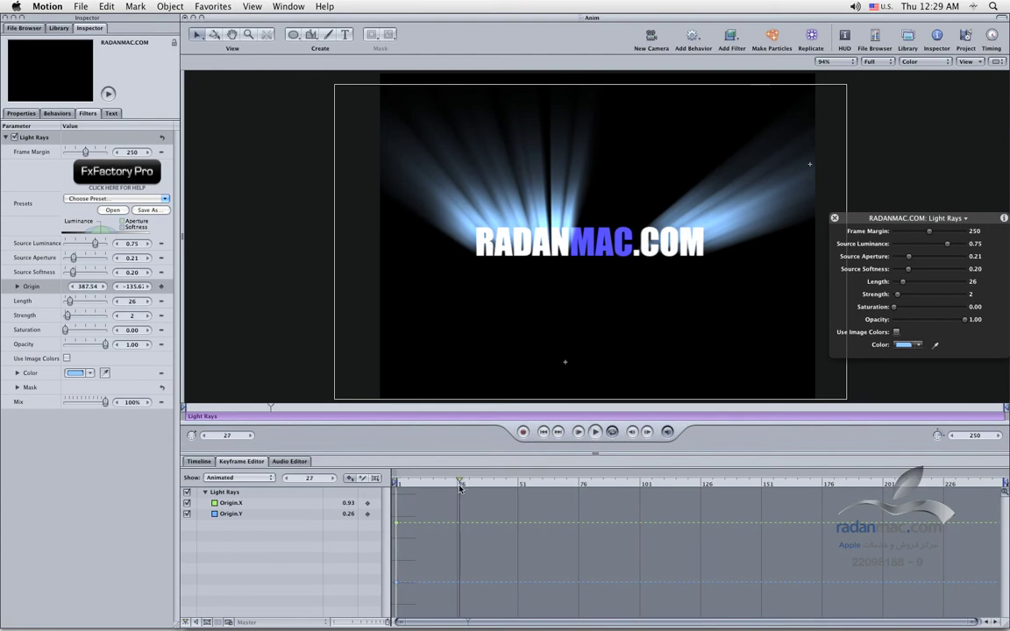
{"action": "left_click", "coordinate": [337, 503]}
{"action": "left_click_drag", "start_coordinate": [338, 504], "coordinate": [341, 507]}
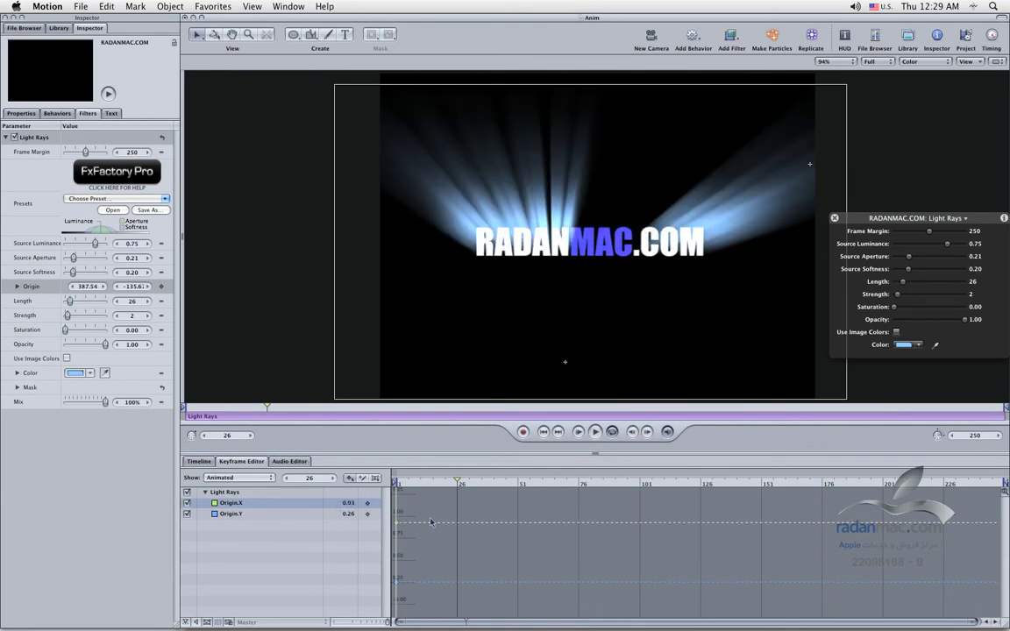
{"action": "left_click", "coordinate": [351, 506]}
{"action": "double_click", "coordinate": [347, 506]}
{"action": "type", "text": "0.36"}
{"action": "key", "text": "Return"}
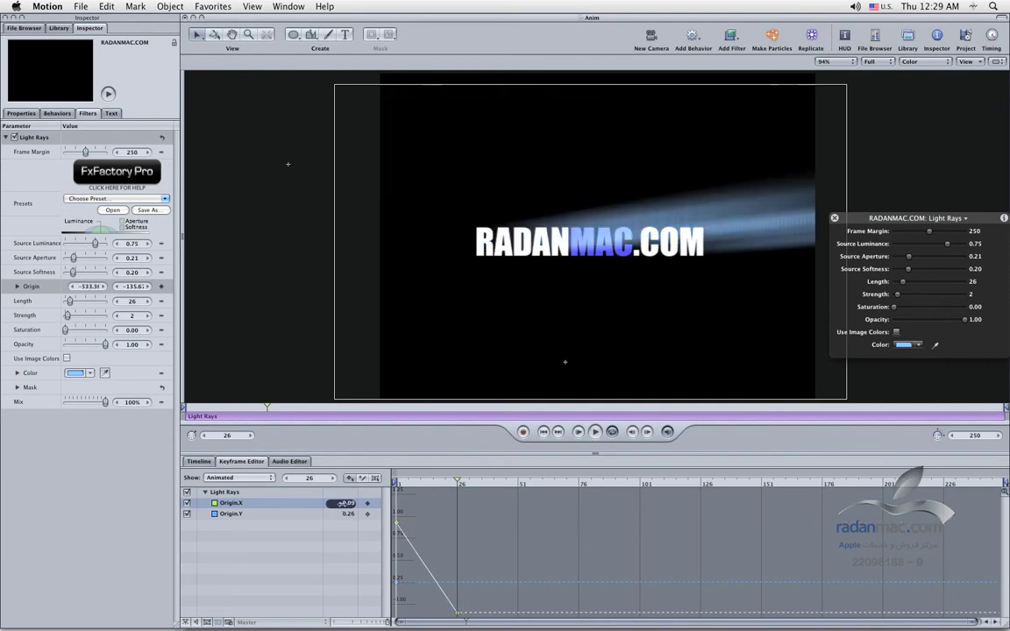
{"action": "left_click_drag", "start_coordinate": [373, 504], "coordinate": [413, 496]}
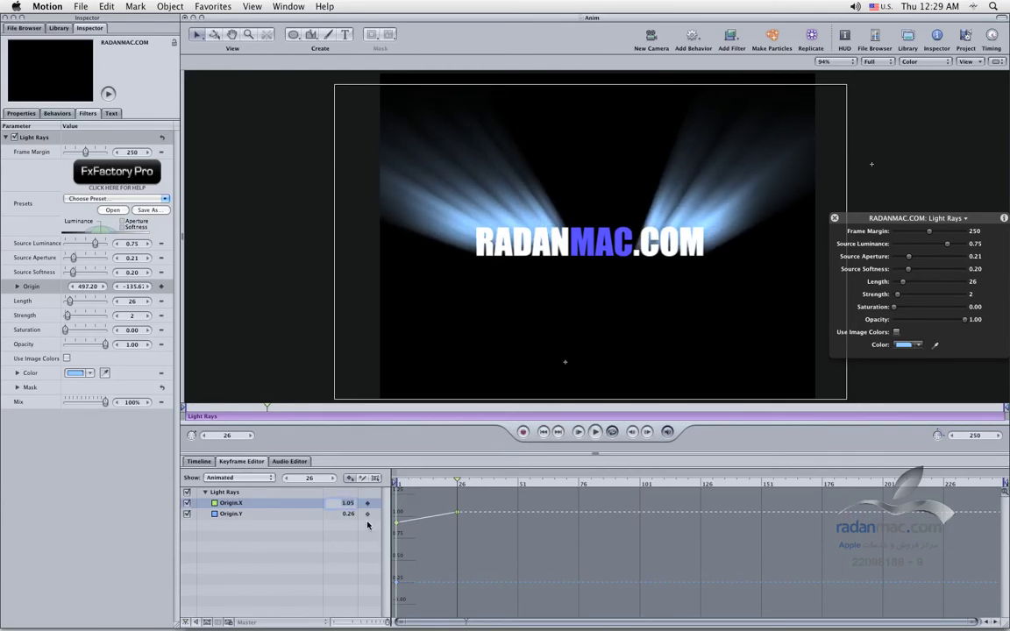
{"action": "left_click", "coordinate": [331, 530]}
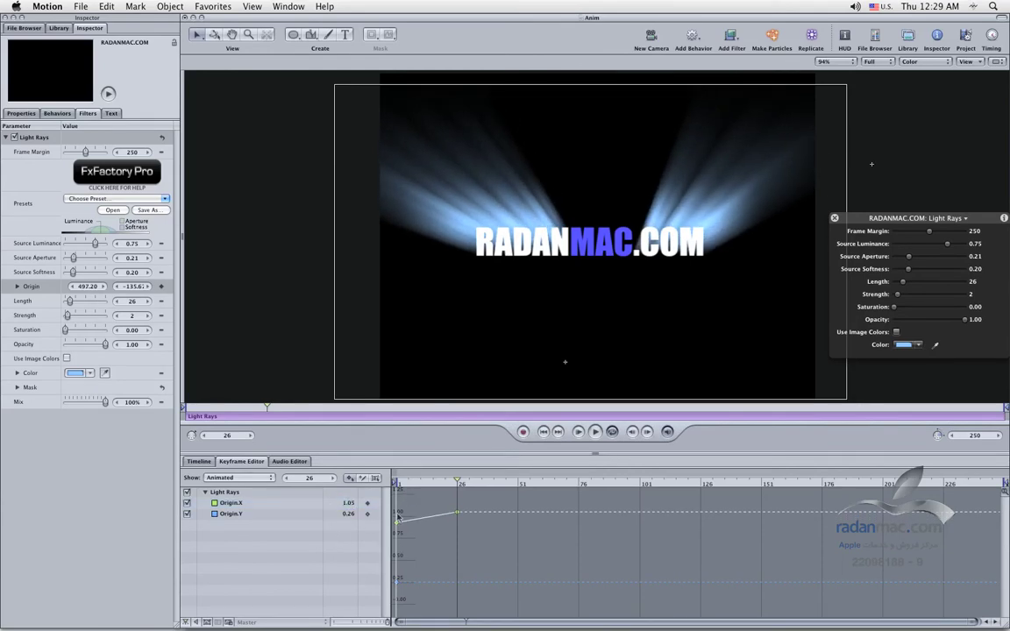
Select the Origin.X keyframe at frame 26 on the curve with the Edit Keyframes tool
{"action": "left_click", "coordinate": [350, 479]}
{"action": "left_click", "coordinate": [447, 514]}
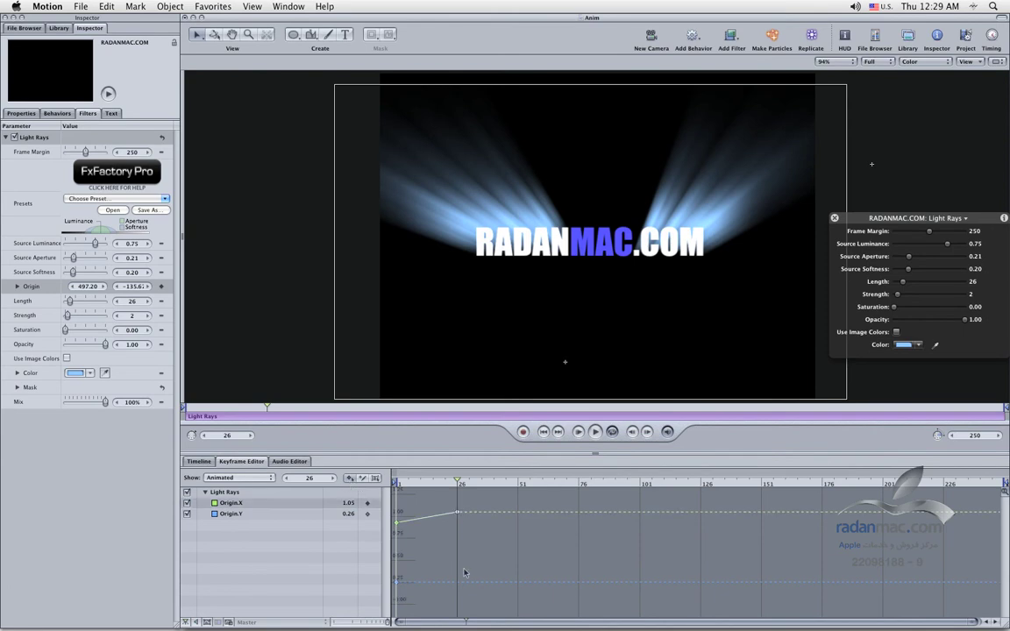
{"action": "left_click", "coordinate": [457, 512]}
{"action": "left_click_drag", "start_coordinate": [457, 514], "coordinate": [458, 513]}
Sketch a wavy Origin.X keyframe curve freehand across frames 1 to 250 and play back the animation from frame 1
{"action": "left_click", "coordinate": [362, 479]}
{"action": "mouse_move", "coordinate": [399, 523]}
{"action": "left_mouse_down"}
{"action": "mouse_move", "coordinate": [430, 518]}
{"action": "mouse_move", "coordinate": [678, 541]}
{"action": "mouse_move", "coordinate": [830, 496]}
{"action": "mouse_move", "coordinate": [869, 496]}
{"action": "mouse_move", "coordinate": [930, 539]}
{"action": "mouse_move", "coordinate": [974, 530]}
{"action": "mouse_move", "coordinate": [1005, 494]}
{"action": "left_mouse_up"}
{"action": "left_click_drag", "start_coordinate": [438, 487], "coordinate": [396, 485]}
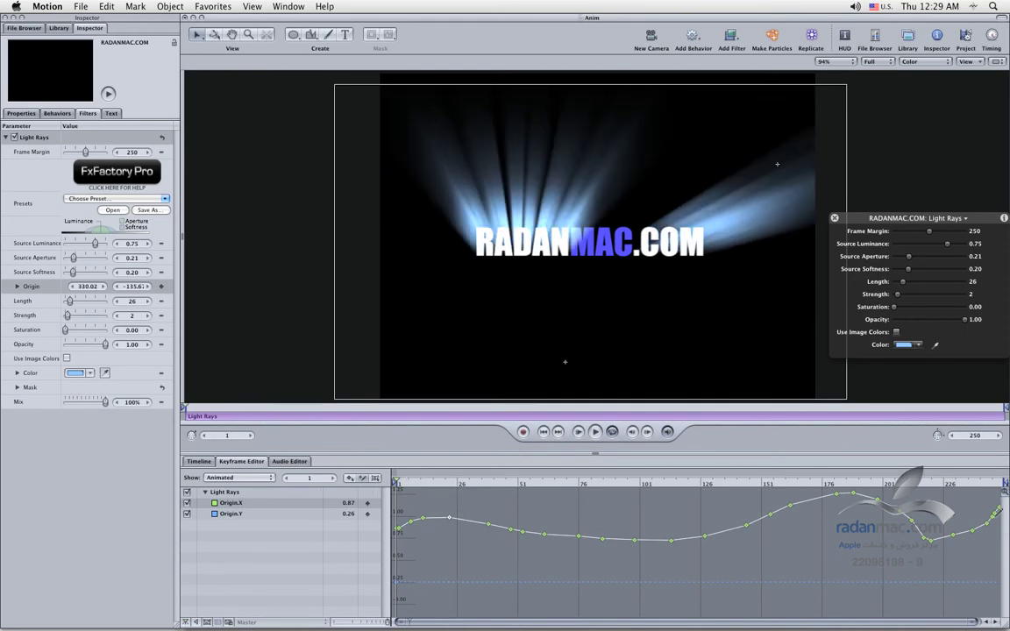
{"action": "left_click", "coordinate": [600, 434]}
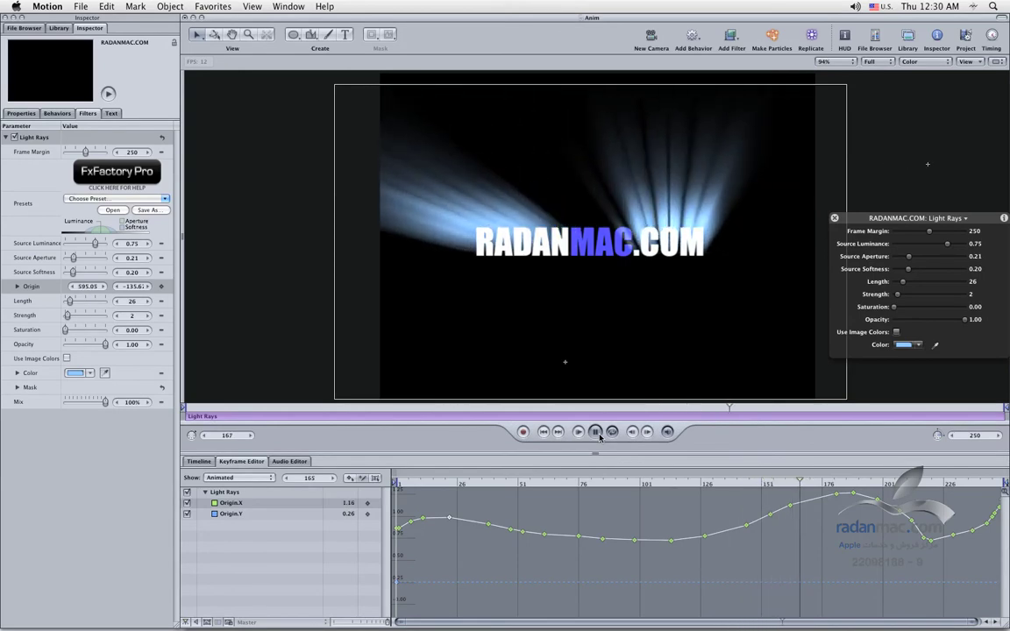
{"action": "left_click", "coordinate": [597, 433]}
Enclose all Origin.X keyframes in a transform box and flatten the curve vertically until Origin.X is about 0.8 at frame 220
{"action": "left_click", "coordinate": [372, 477]}
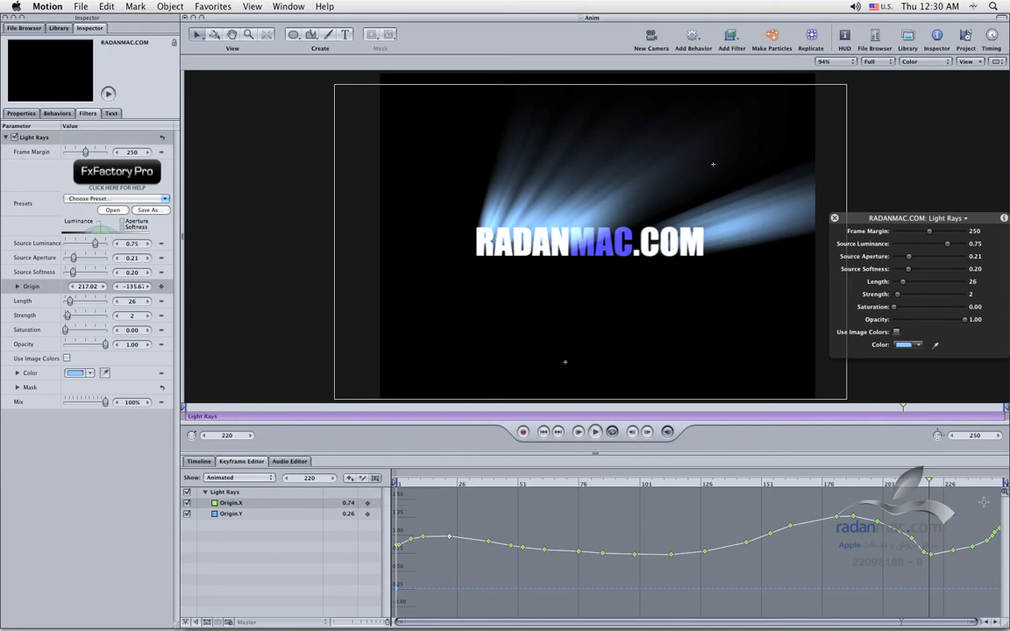
{"action": "left_click_drag", "start_coordinate": [969, 502], "coordinate": [391, 575]}
{"action": "key", "text": "super+shift+a"}
{"action": "left_click_drag", "start_coordinate": [393, 491], "coordinate": [999, 579]}
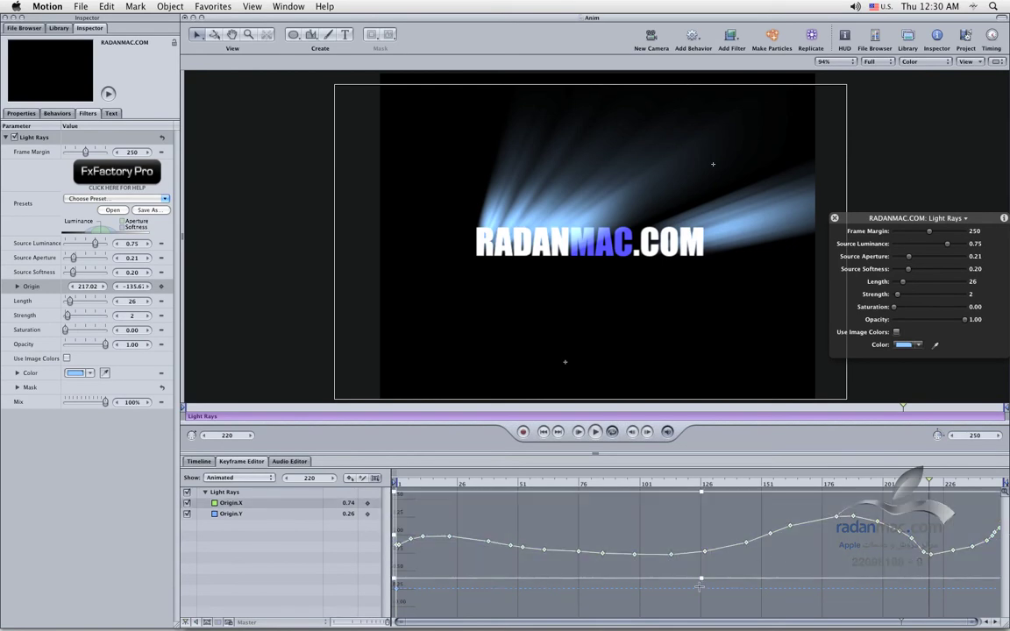
{"action": "left_click_drag", "start_coordinate": [702, 493], "coordinate": [702, 525]}
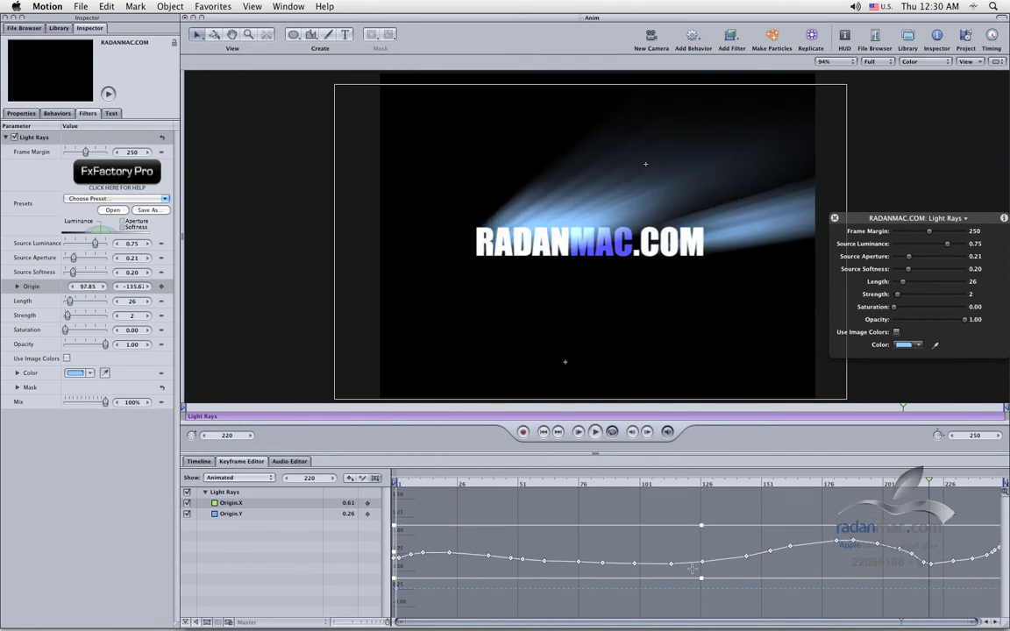
{"action": "left_click_drag", "start_coordinate": [700, 577], "coordinate": [699, 558]}
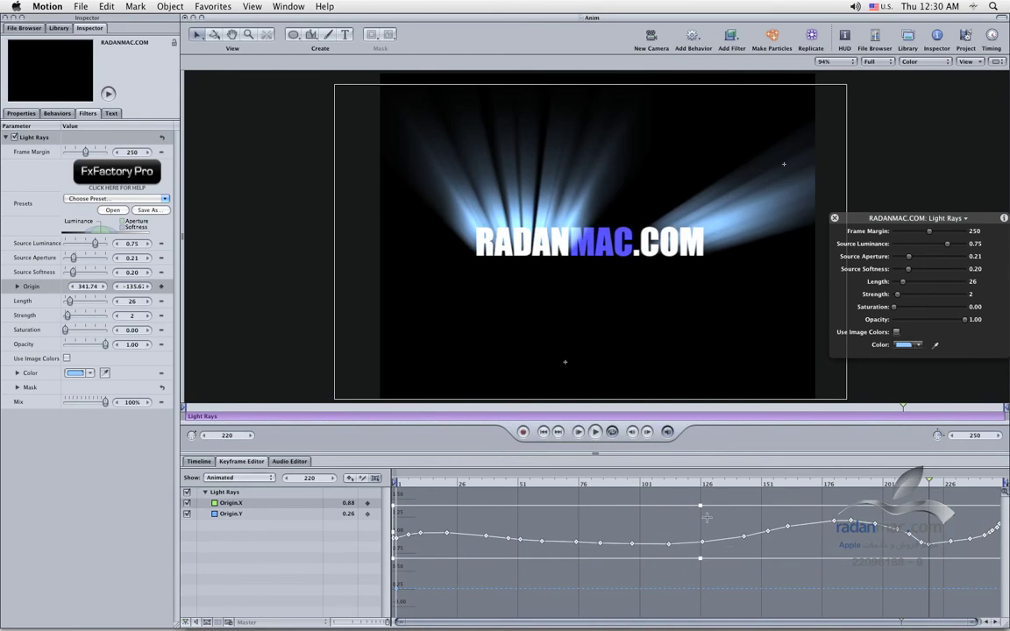
{"action": "left_click_drag", "start_coordinate": [700, 506], "coordinate": [701, 522]}
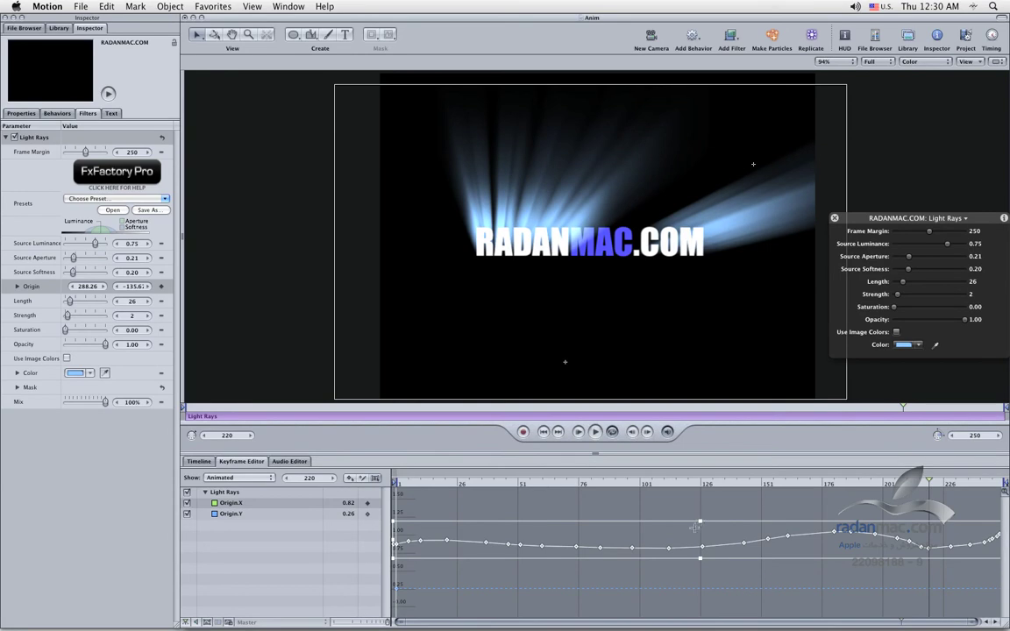
{"action": "left_click_drag", "start_coordinate": [699, 522], "coordinate": [699, 527]}
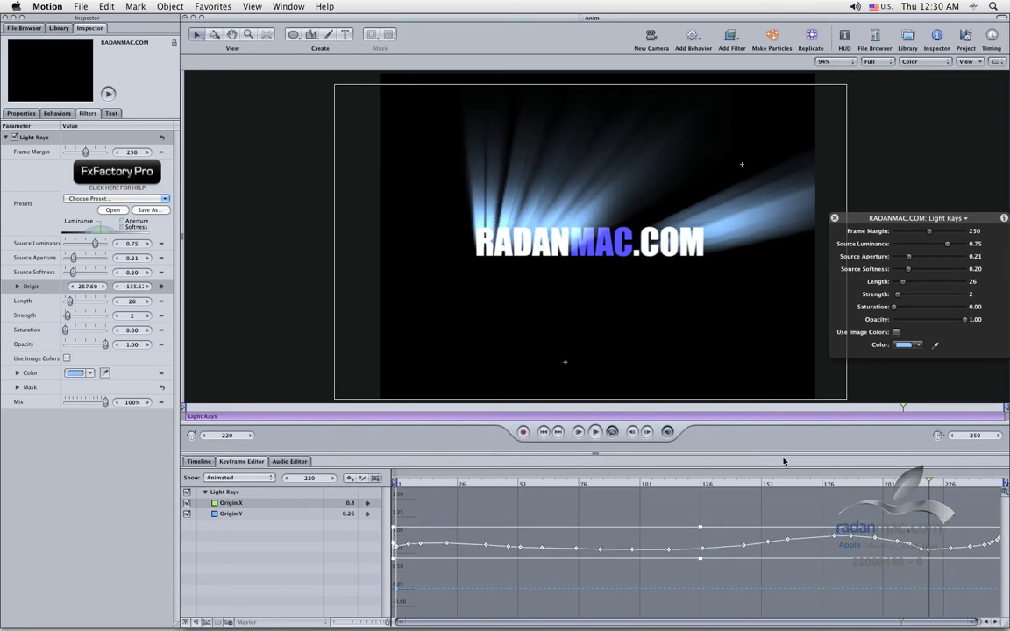
Box the Origin.X keyframes on the later hump up to about frame 219 and stretch them earlier in time to start near frame 133
{"action": "key", "text": "Home"}
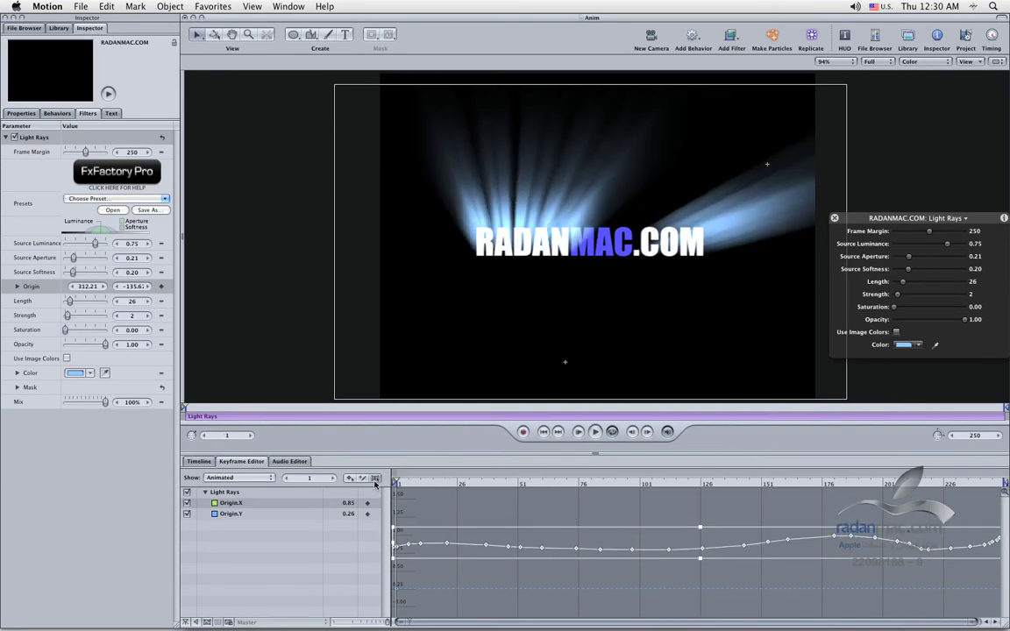
{"action": "left_click", "coordinate": [376, 480]}
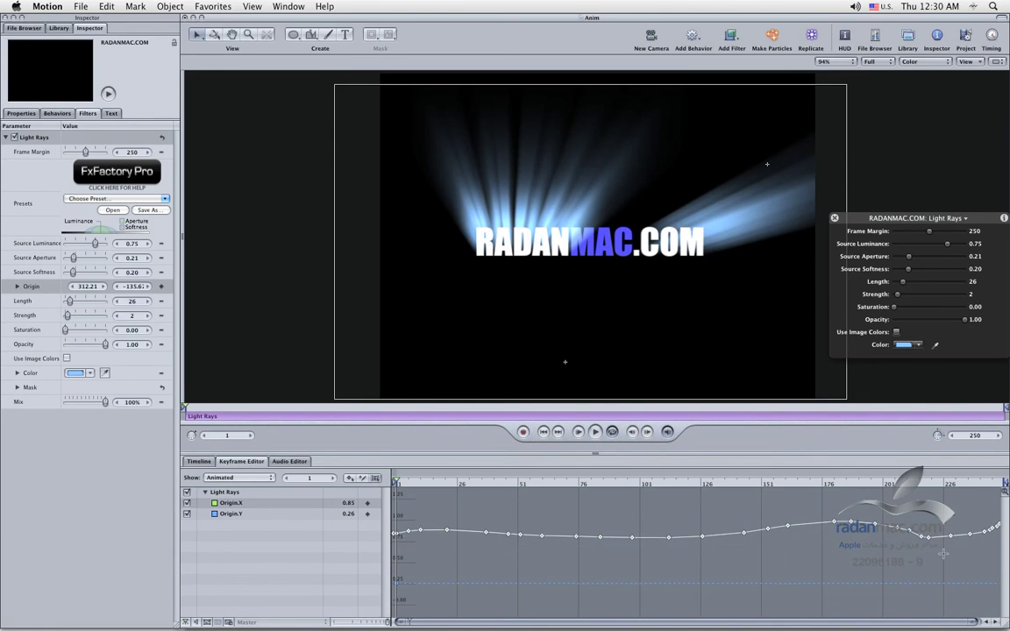
{"action": "left_click_drag", "start_coordinate": [745, 492], "coordinate": [925, 531]}
{"action": "left_click_drag", "start_coordinate": [732, 530], "coordinate": [719, 529]}
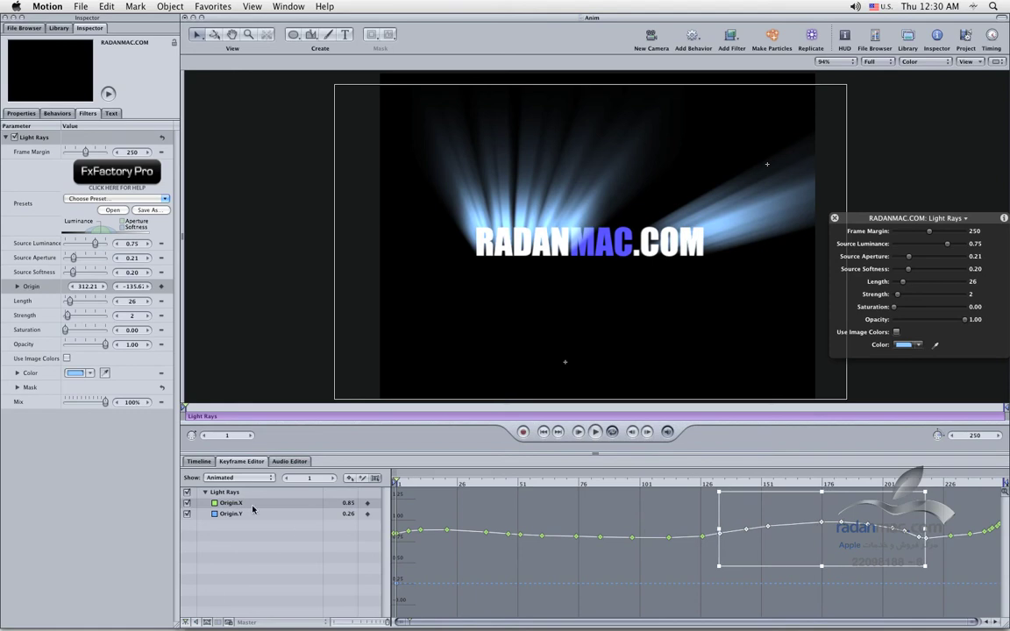
{"action": "left_click", "coordinate": [375, 478]}
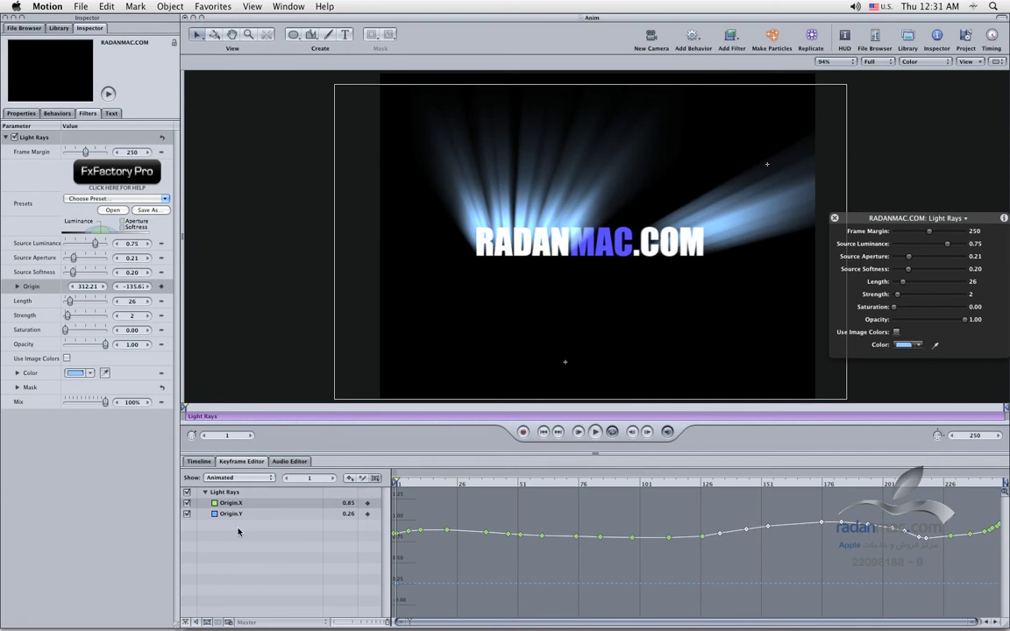
Review the Light Rays parameter curves with the All and Modified display filters and return to Animated
{"action": "left_click", "coordinate": [239, 478]}
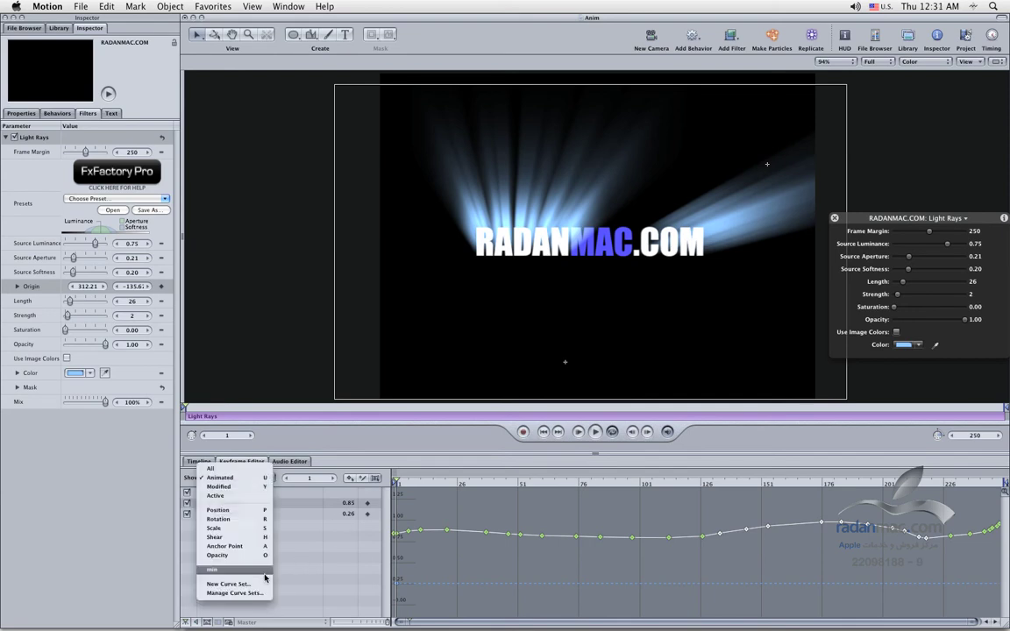
{"action": "left_click", "coordinate": [345, 564]}
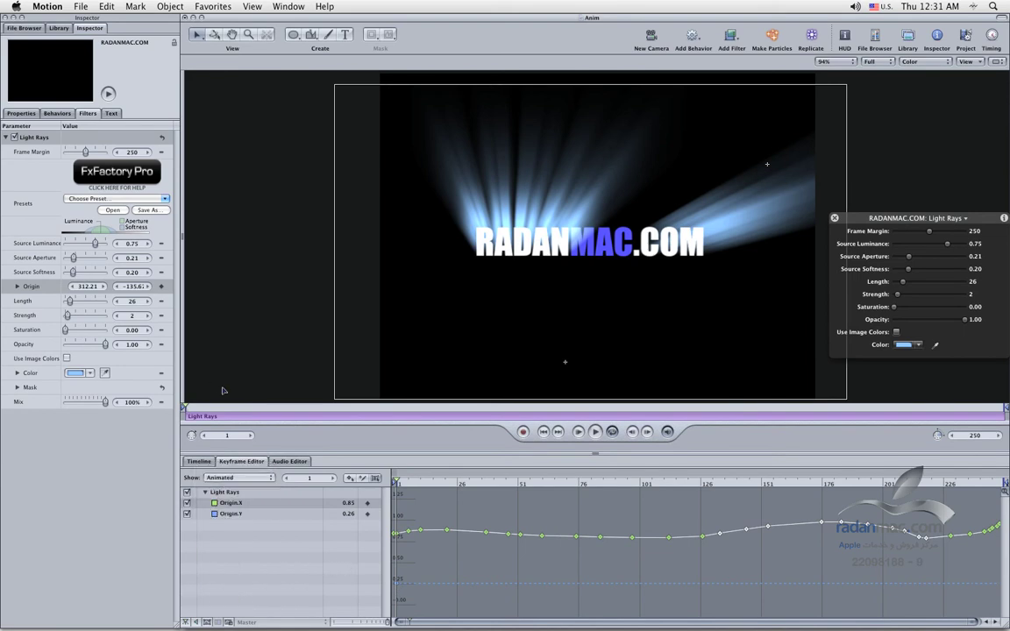
{"action": "left_click", "coordinate": [263, 479]}
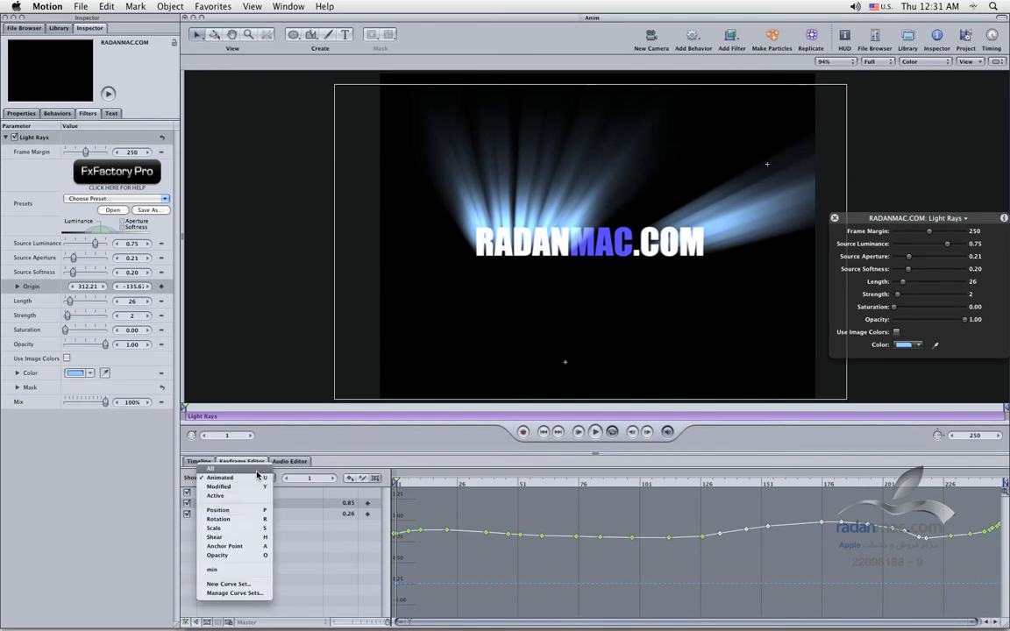
{"action": "left_click", "coordinate": [257, 471]}
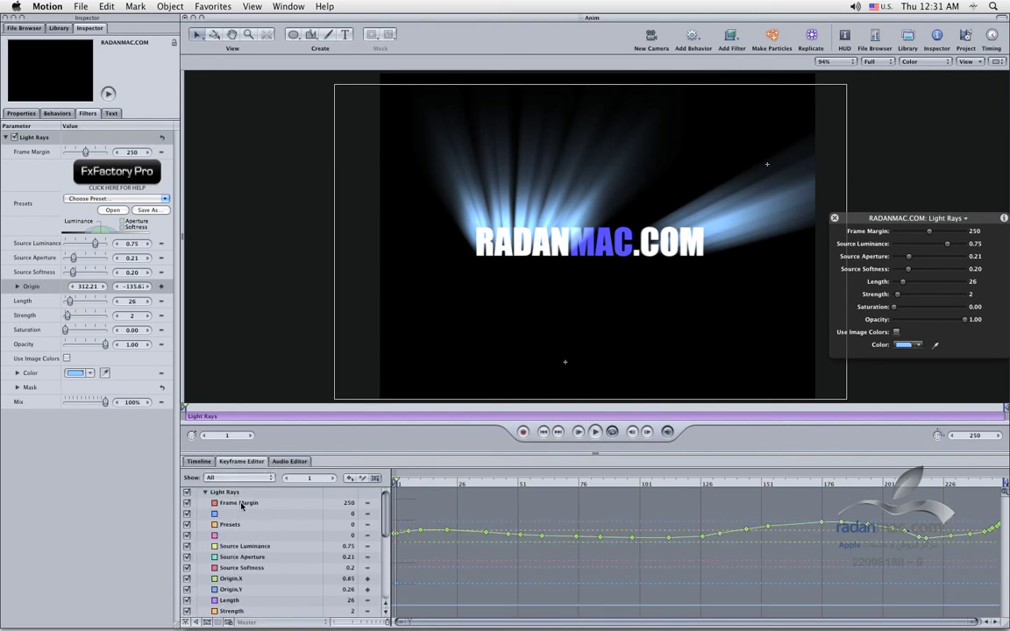
{"action": "scroll", "coordinate": [244, 505], "scroll_direction": "down", "scroll_amount": 5}
{"action": "scroll", "coordinate": [244, 506], "scroll_direction": "up", "scroll_amount": 5}
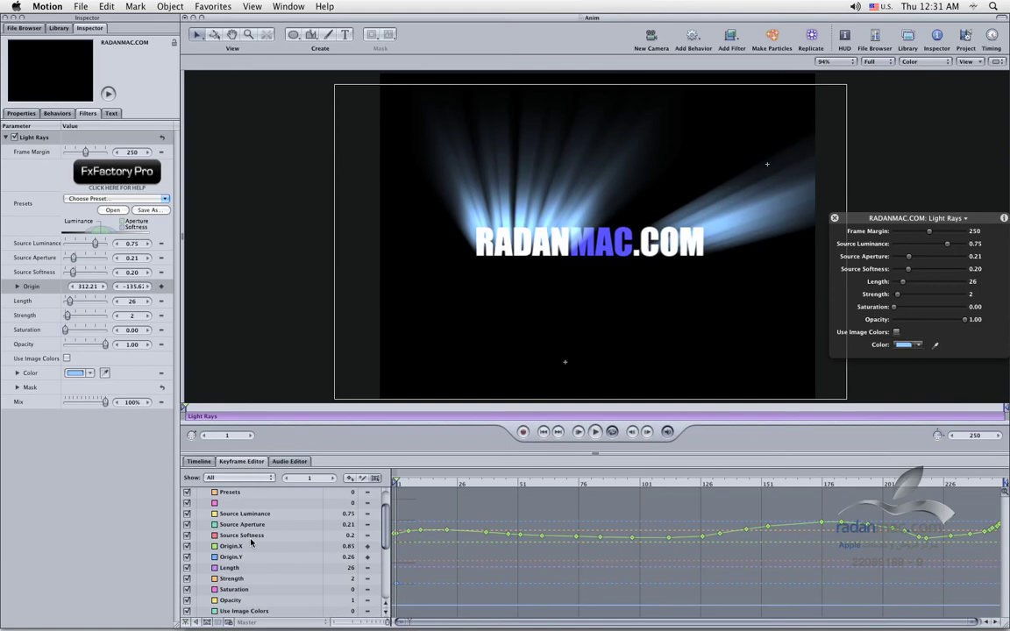
{"action": "left_click", "coordinate": [239, 478]}
{"action": "left_click", "coordinate": [241, 494]}
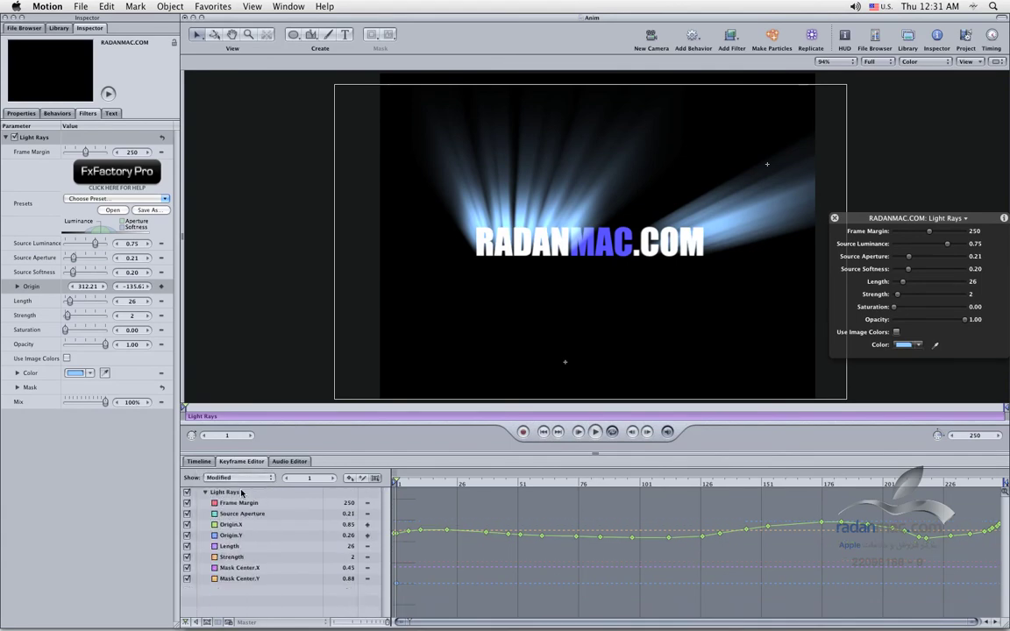
{"action": "left_click", "coordinate": [248, 484]}
{"action": "left_click", "coordinate": [248, 467]}
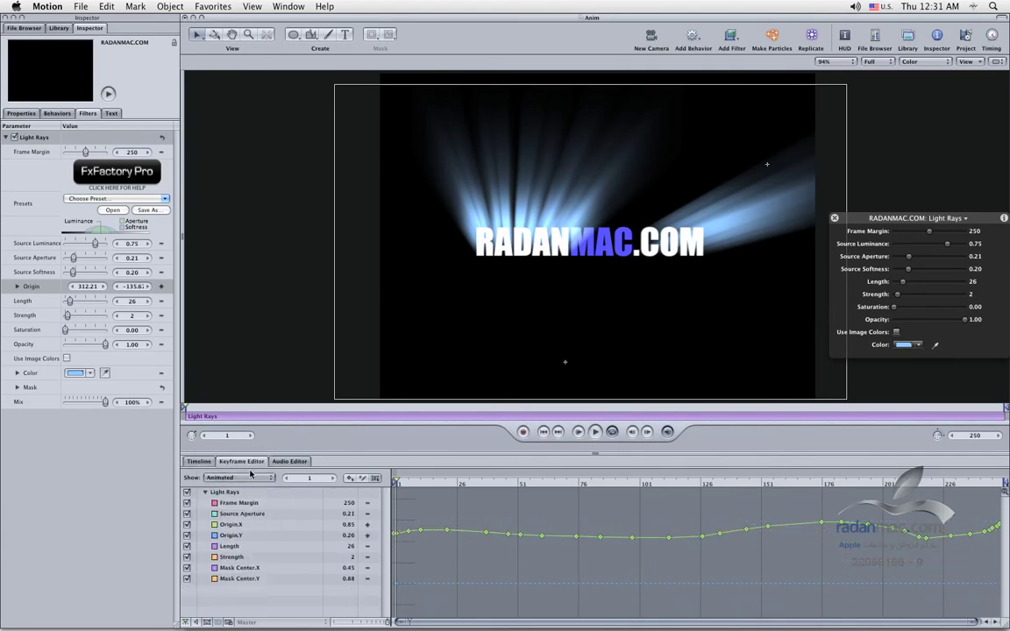
Select the RADANMAC.COM text object and display its text style parameters
{"action": "left_click", "coordinate": [21, 113]}
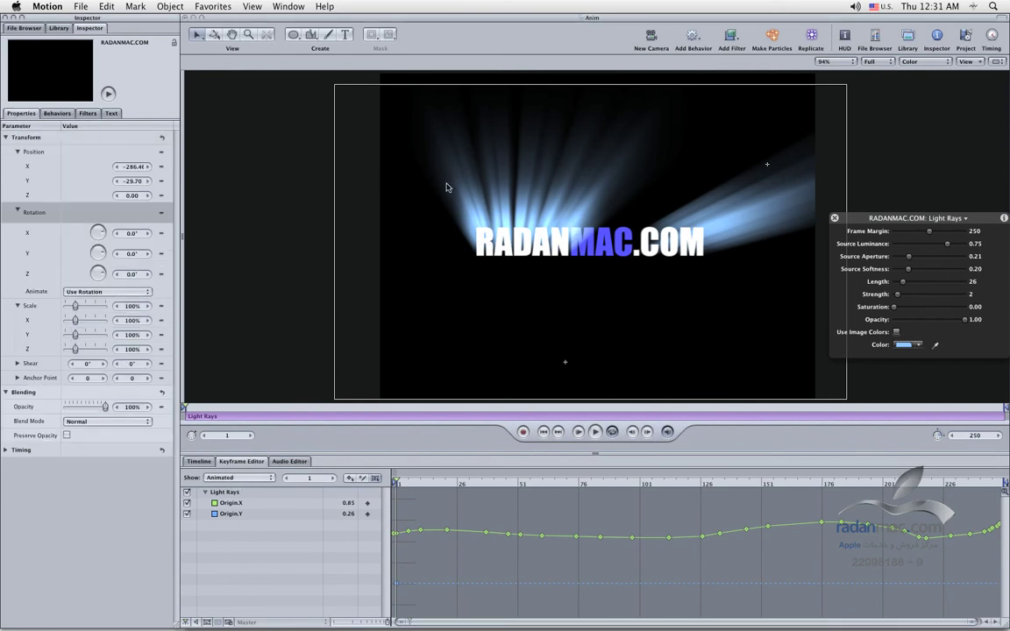
{"action": "left_click_drag", "start_coordinate": [190, 29], "coordinate": [178, 41]}
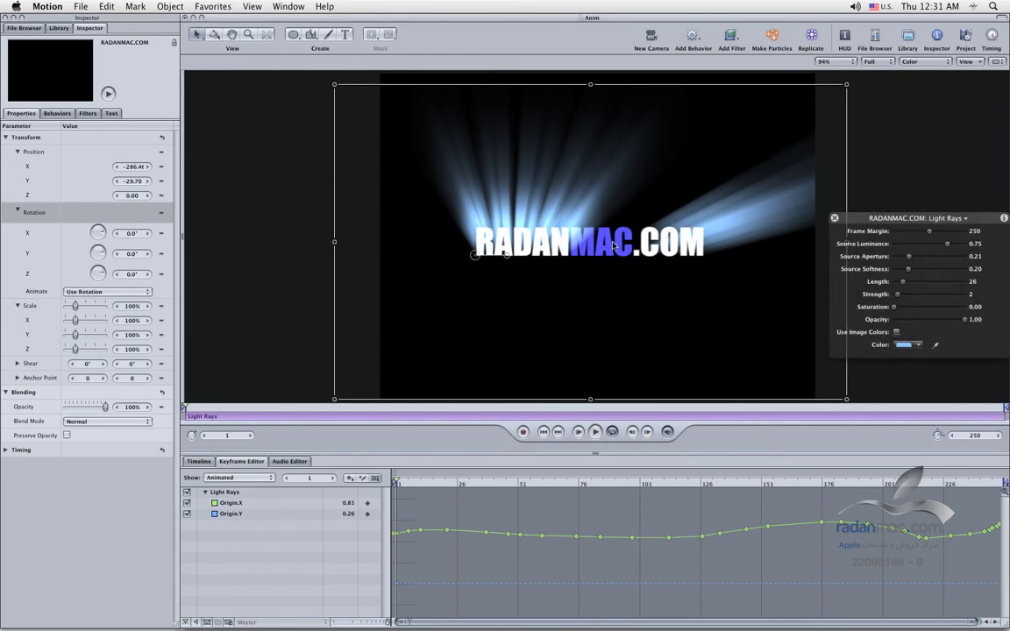
{"action": "left_click", "coordinate": [278, 284]}
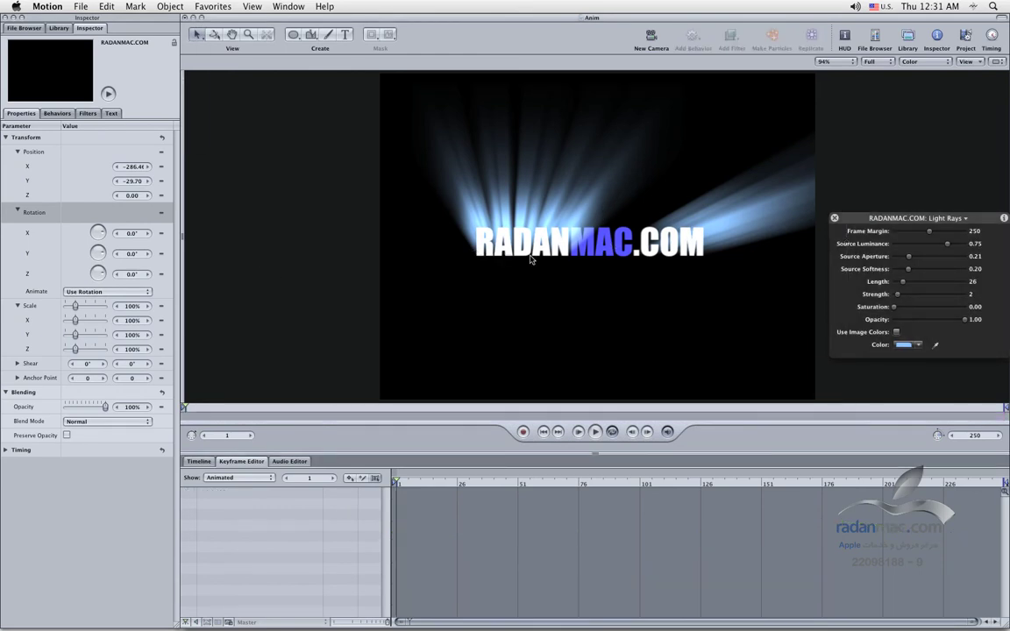
{"action": "left_click", "coordinate": [590, 235]}
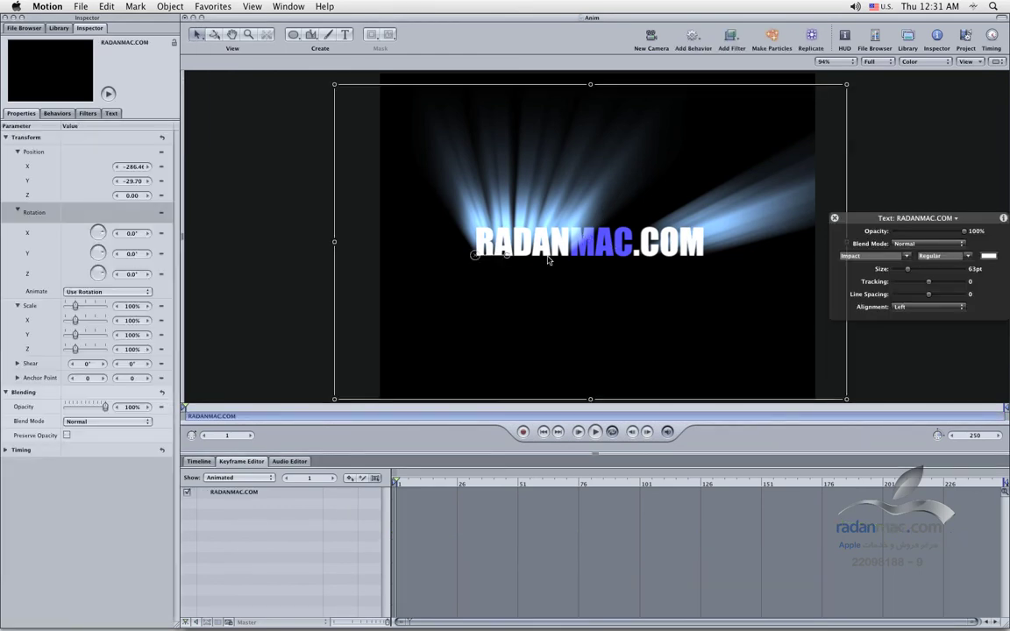
{"action": "left_click", "coordinate": [112, 113]}
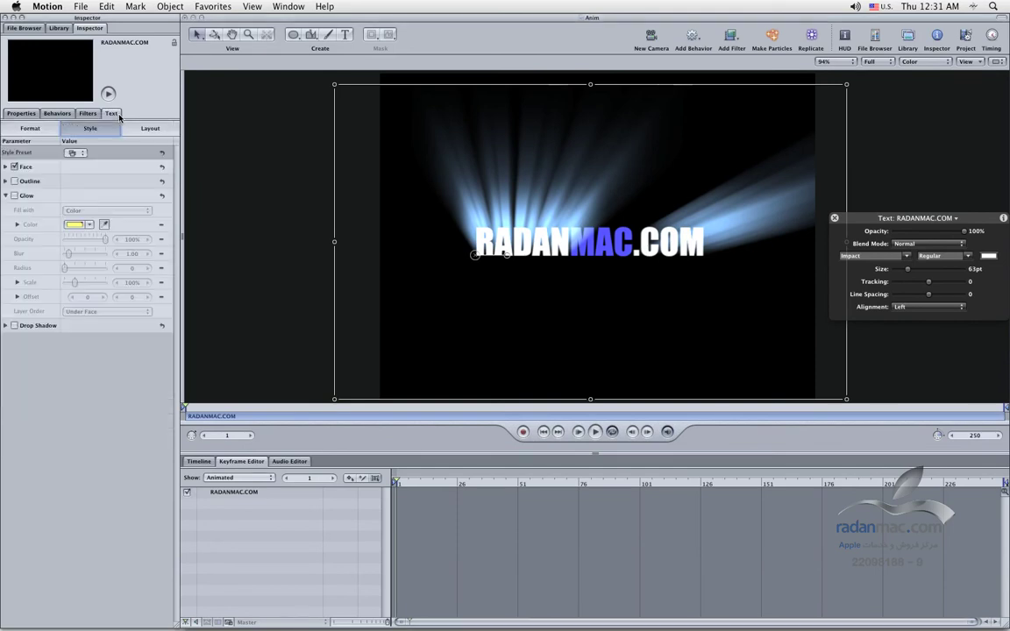
List all parameter curves of the RADANMAC.COM text, select Position X, Y and Z, and look through the remaining parameters
{"action": "left_click", "coordinate": [252, 481]}
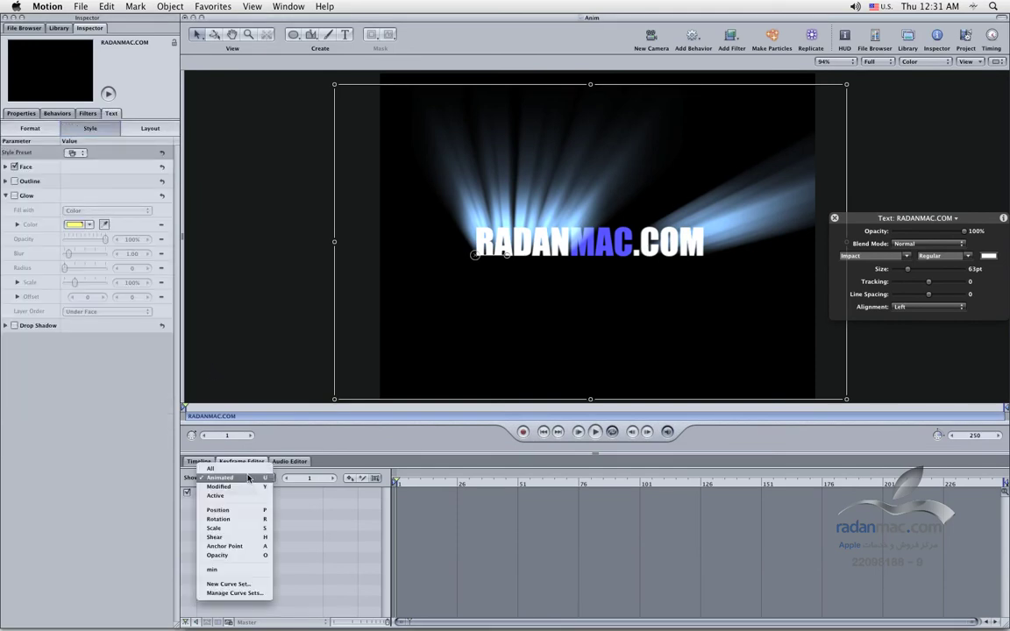
{"action": "left_click", "coordinate": [237, 471]}
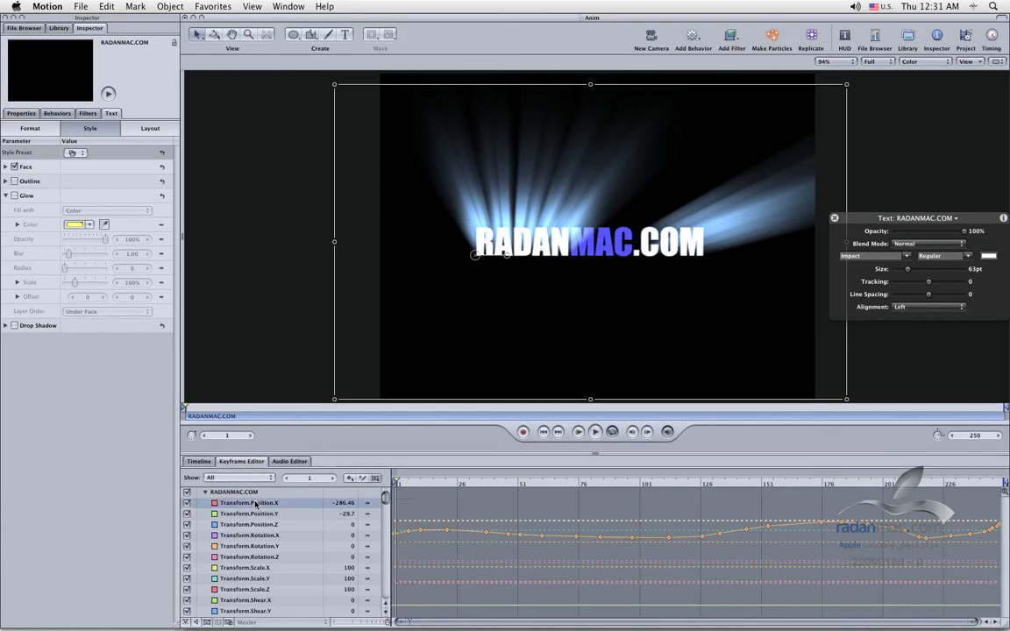
{"action": "left_click", "coordinate": [259, 525], "text": "shift"}
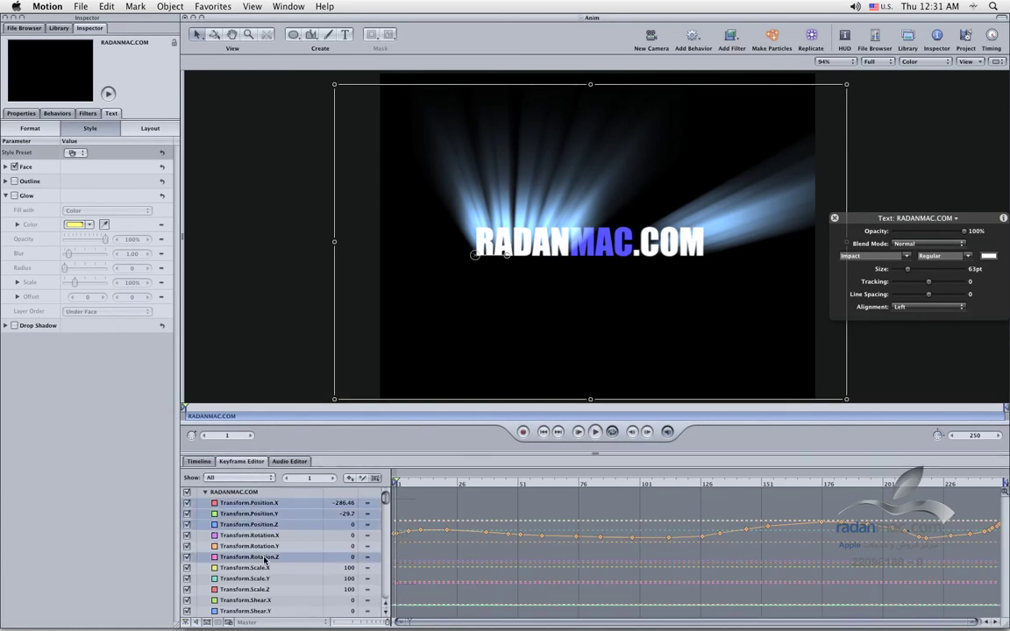
{"action": "scroll", "coordinate": [265, 559], "scroll_direction": "down", "scroll_amount": 10}
{"action": "scroll", "coordinate": [264, 560], "scroll_direction": "down", "scroll_amount": 5}
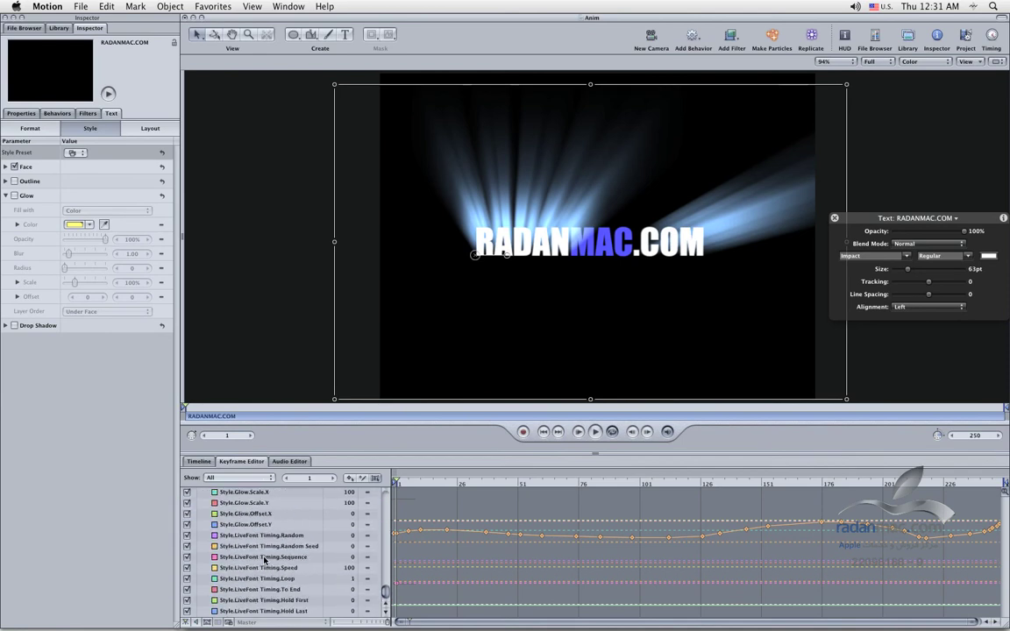
Display the custom curve set "min" and delete it through the curve set manager
{"action": "scroll", "coordinate": [264, 559], "scroll_direction": "up", "scroll_amount": 15}
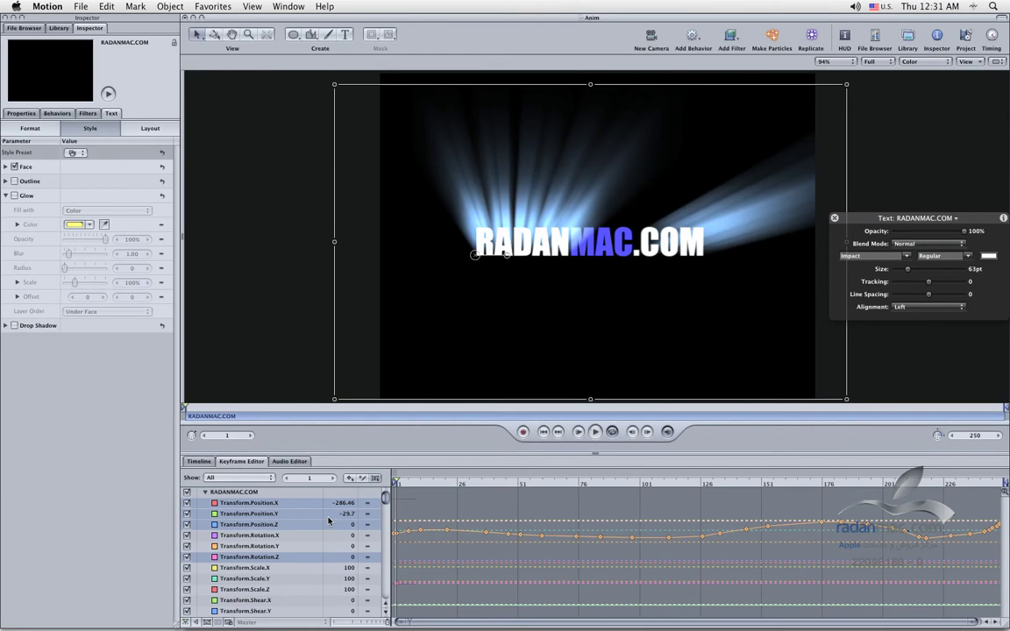
{"action": "left_click", "coordinate": [249, 481]}
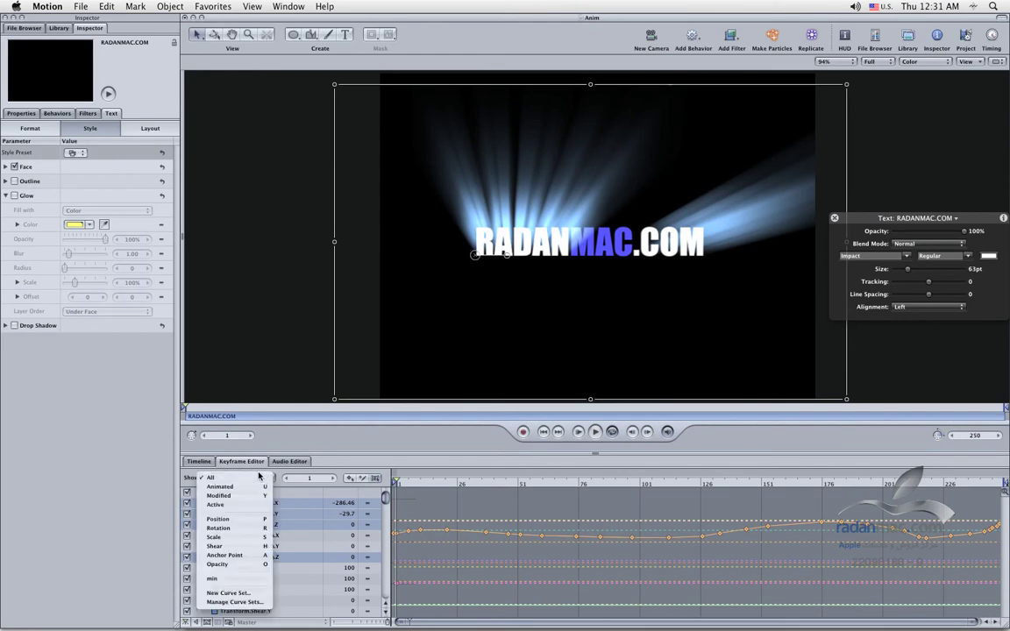
{"action": "left_click", "coordinate": [245, 581]}
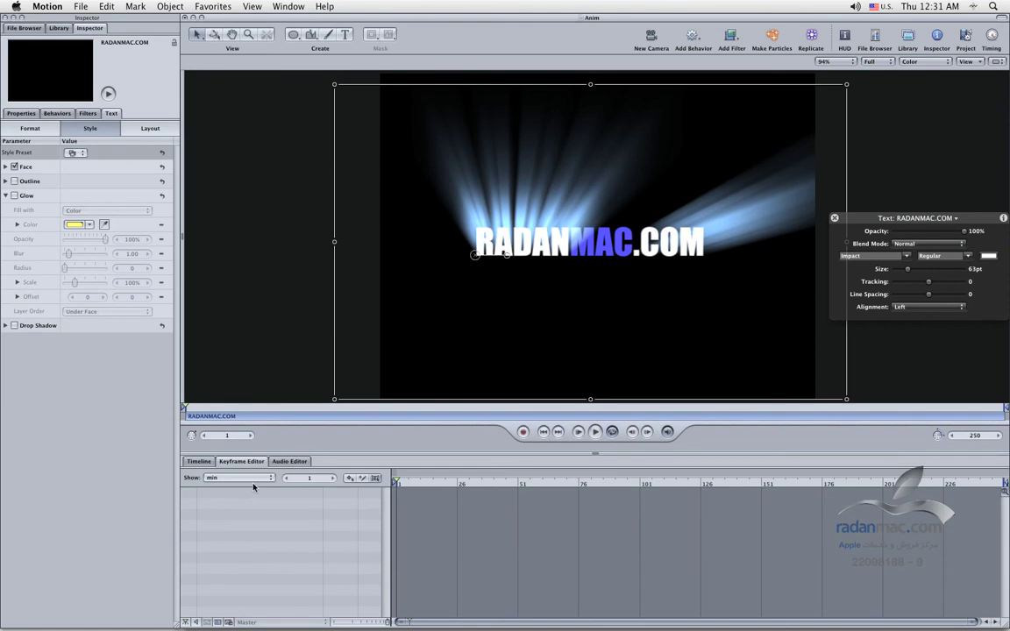
{"action": "left_click", "coordinate": [252, 480]}
{"action": "left_click", "coordinate": [233, 501]}
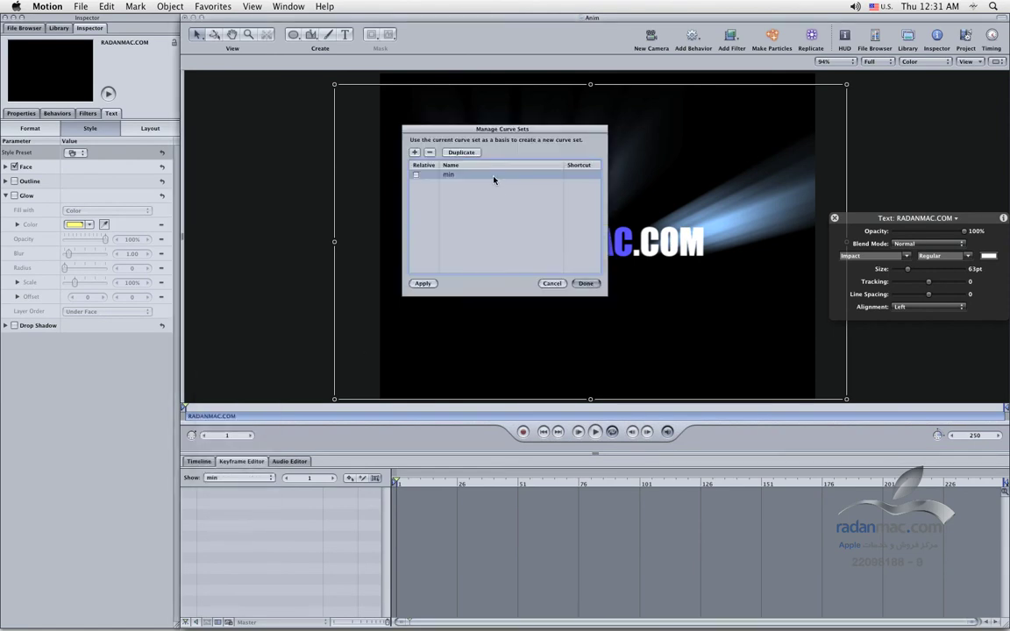
{"action": "left_click", "coordinate": [430, 152]}
{"action": "left_click", "coordinate": [585, 283]}
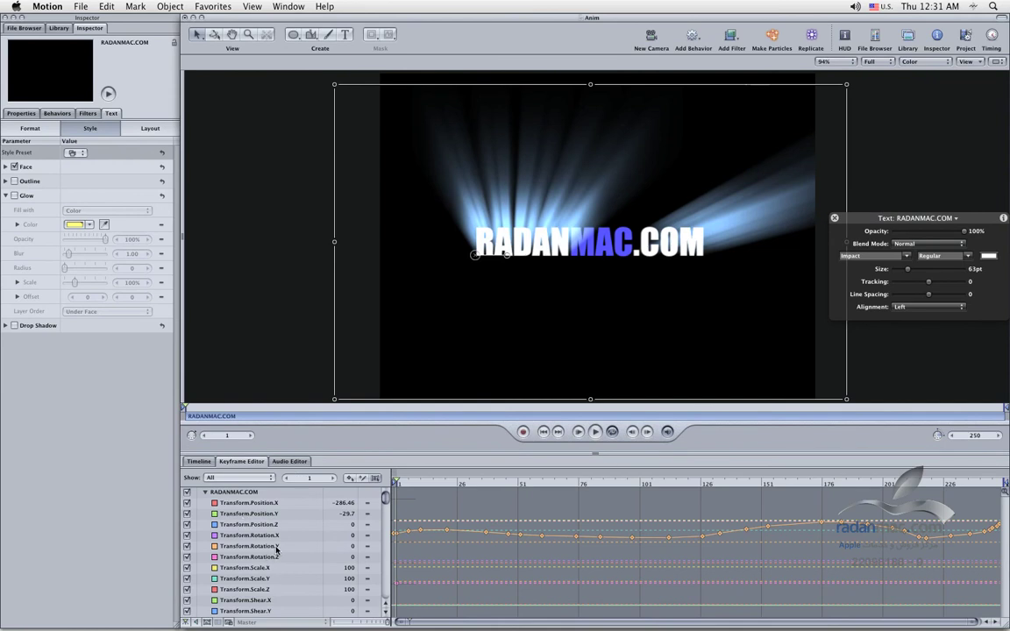
Review the text's curves with the Animated and Modified display filters and return to All
{"action": "left_click", "coordinate": [235, 478]}
{"action": "left_click", "coordinate": [237, 487]}
{"action": "left_click", "coordinate": [253, 479]}
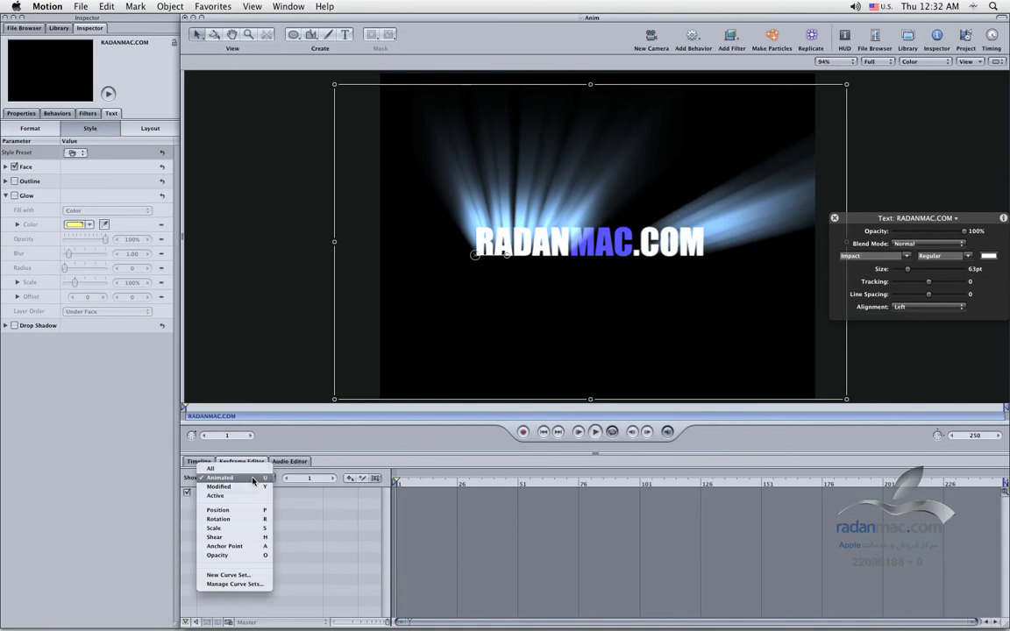
{"action": "left_click", "coordinate": [250, 487]}
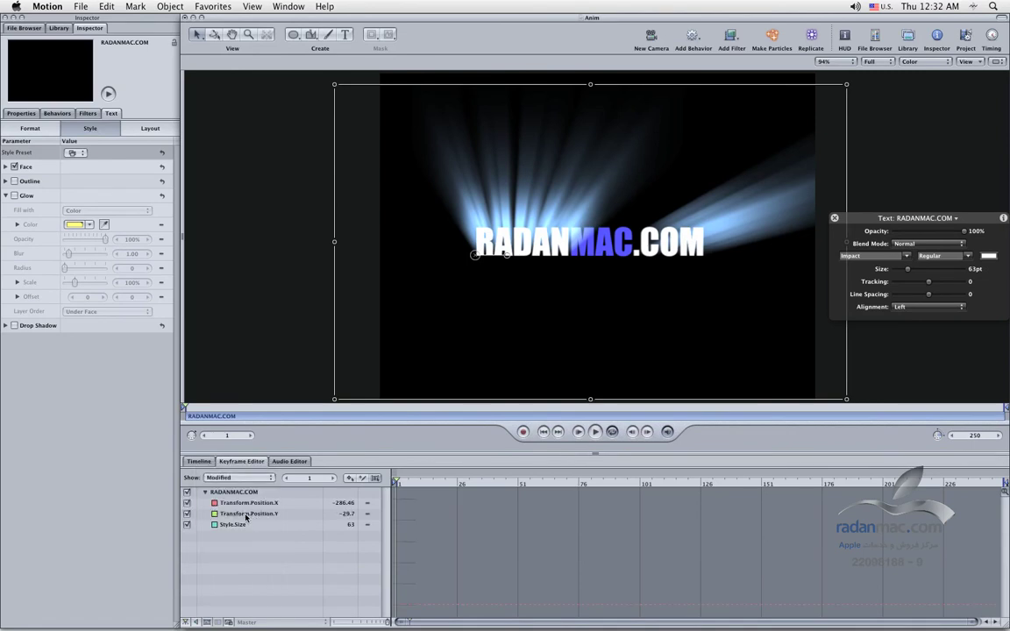
{"action": "left_click", "coordinate": [243, 479]}
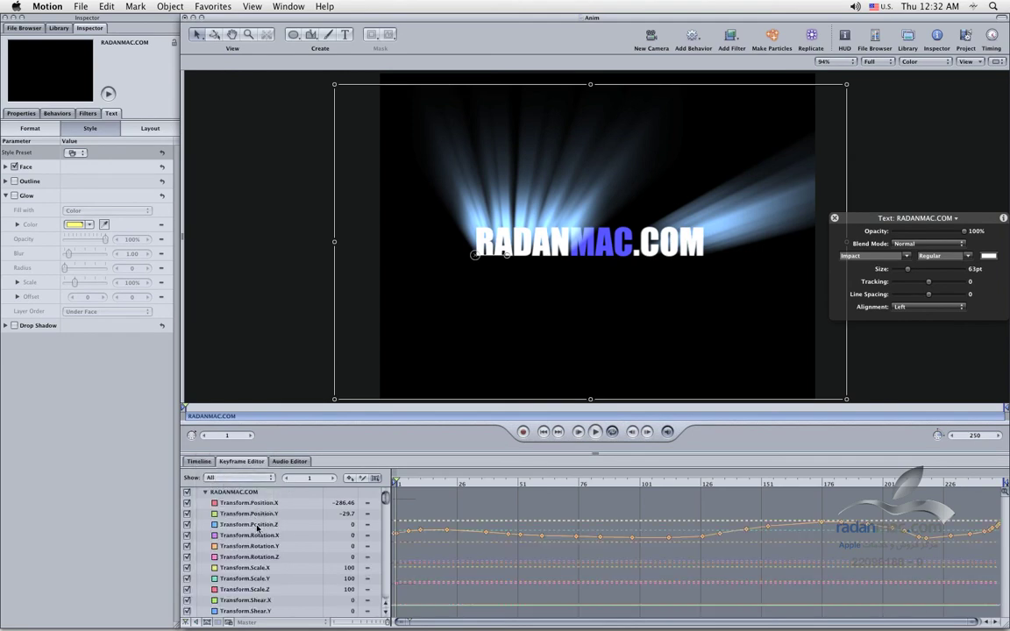
Select the Position.Y, Rotation.Y and Scale X, Y and Z parameters and look over the curve display options
{"action": "left_click", "coordinate": [271, 515]}
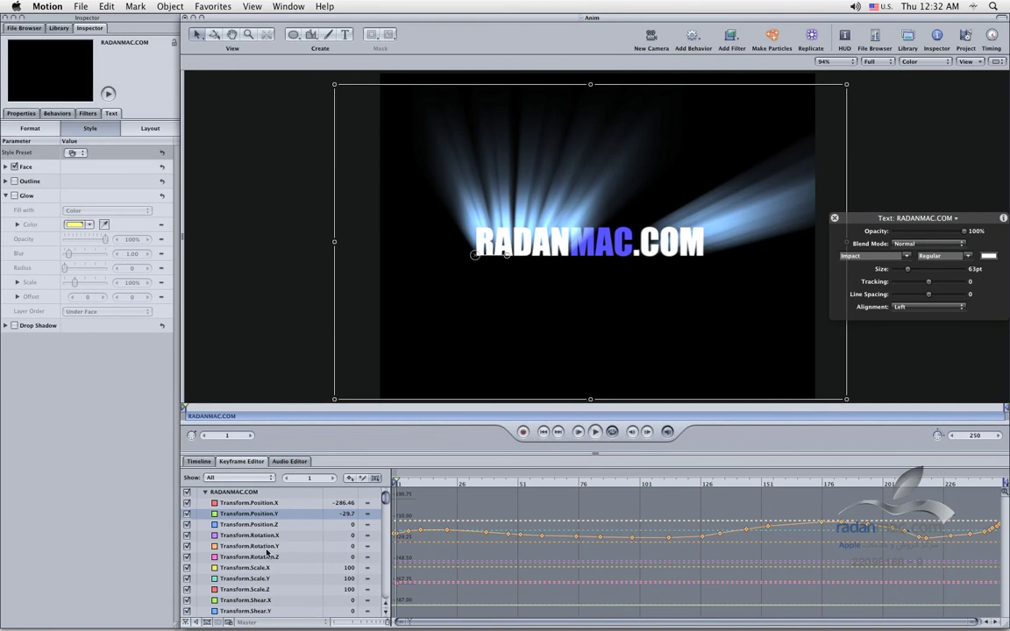
{"action": "left_click", "coordinate": [270, 547], "text": "super"}
{"action": "left_click", "coordinate": [268, 568], "text": "super"}
{"action": "left_click", "coordinate": [266, 579], "text": "super"}
{"action": "left_click", "coordinate": [266, 590], "text": "super"}
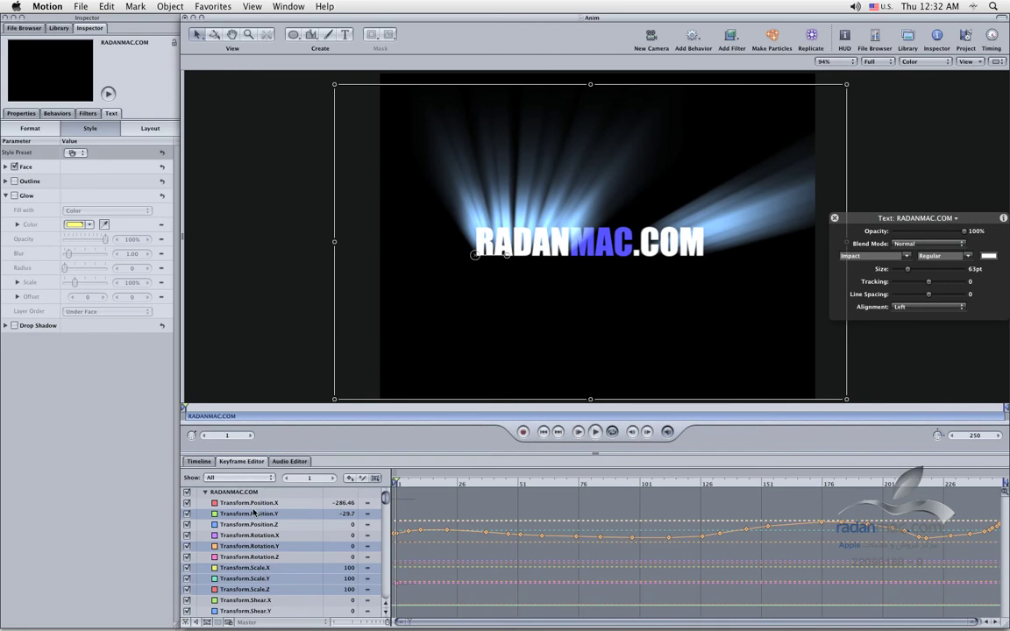
{"action": "left_click", "coordinate": [229, 477]}
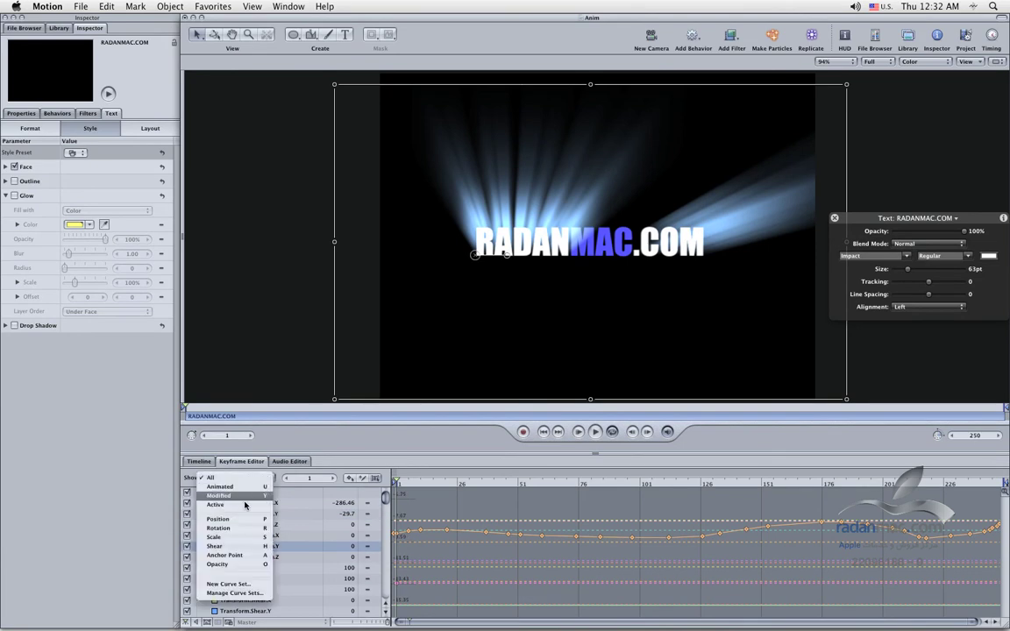
{"action": "left_click", "coordinate": [284, 517]}
Create a new curve set named "Radan anim set"
{"action": "left_click", "coordinate": [230, 478]}
{"action": "left_click", "coordinate": [229, 584]}
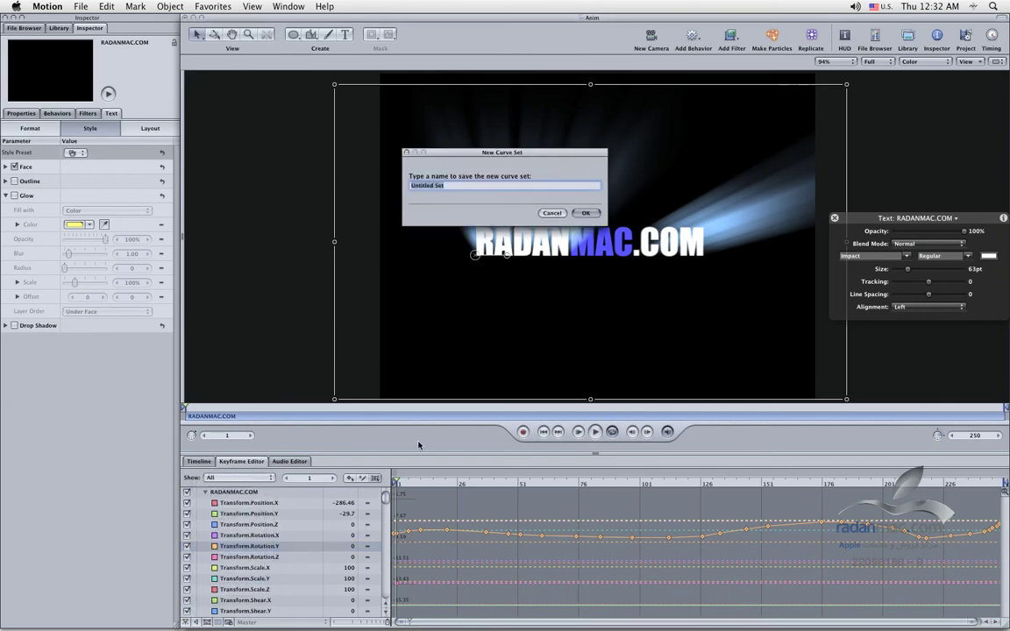
{"action": "key", "text": "BackSpace"}
{"action": "type", "text": "Radan anim set"}
{"action": "key", "text": "Return"}
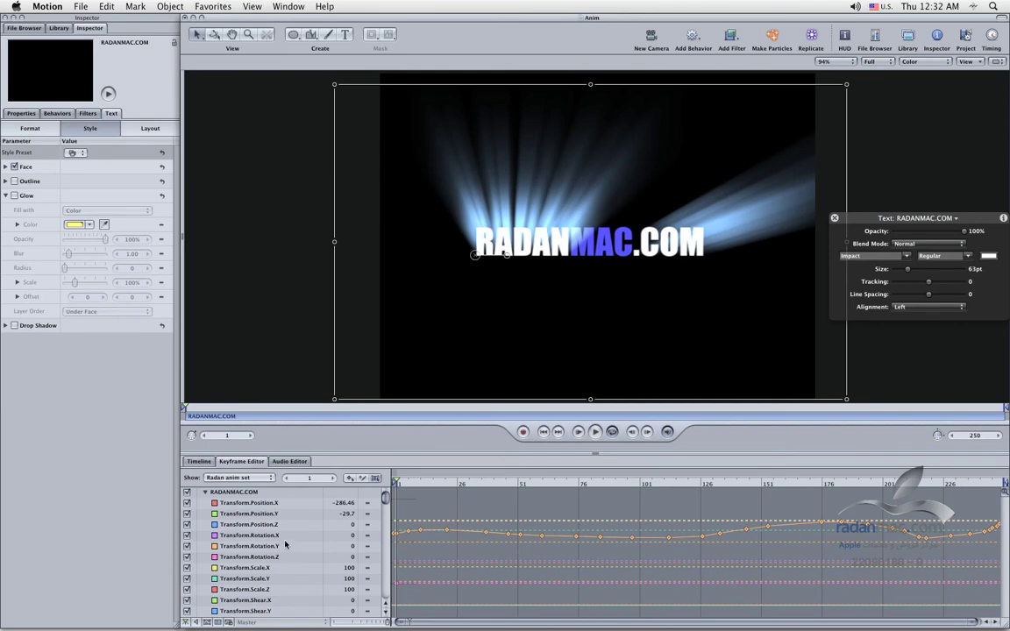
Remove the Position.Y and Rotation.Y parameters from the Radan anim set
{"action": "left_click", "coordinate": [274, 514]}
{"action": "key", "text": "Delete"}
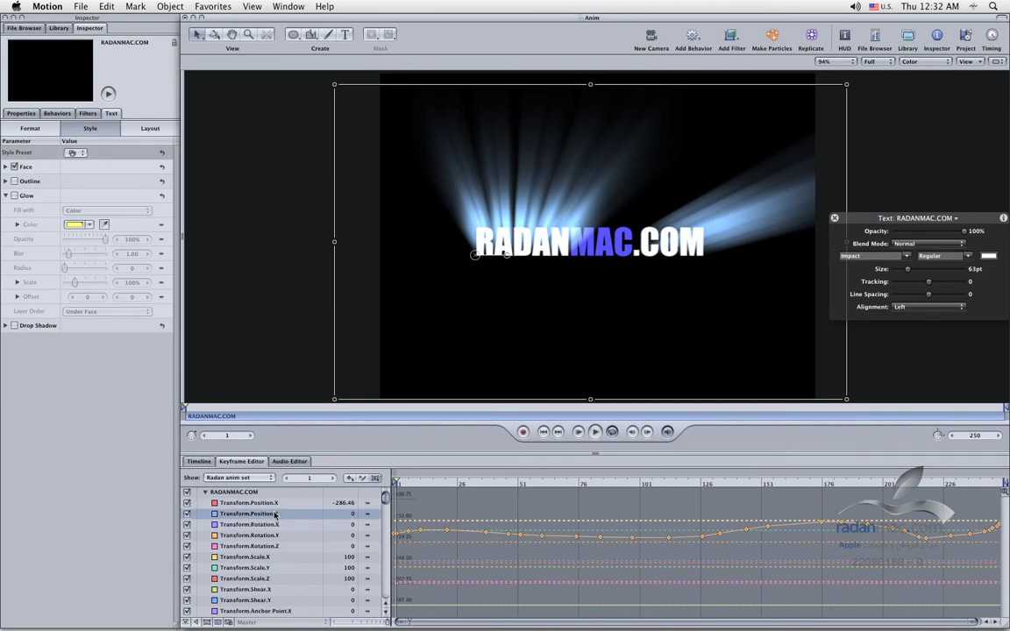
{"action": "left_click", "coordinate": [275, 536]}
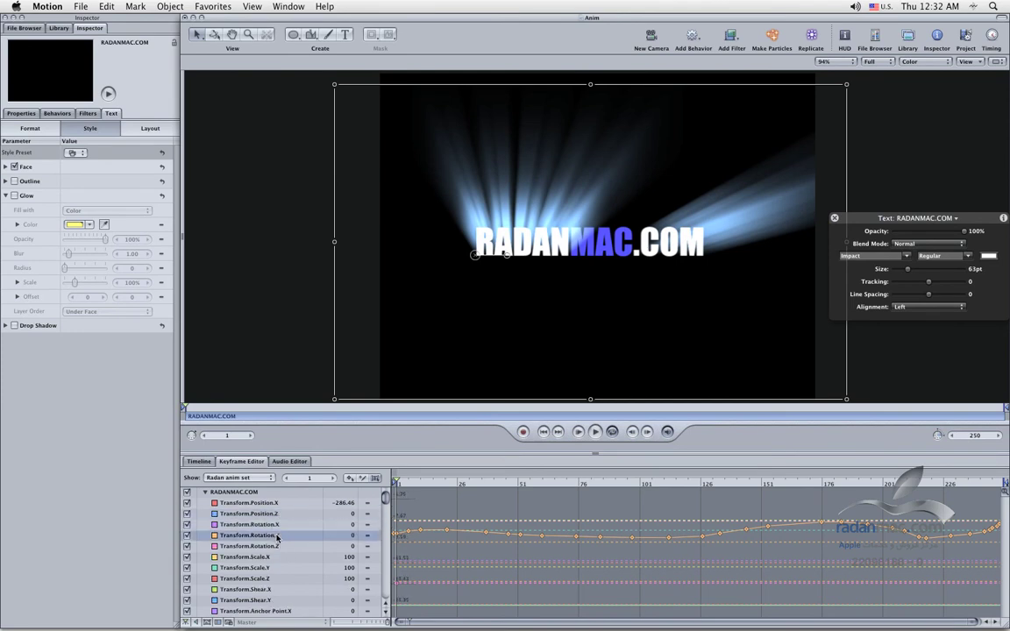
{"action": "key", "text": "Delete"}
Remove every parameter listed below Transform.Rotation.Z from the Radan anim set, from Scale.X to the end of the list
{"action": "left_click", "coordinate": [288, 549]}
{"action": "left_click", "coordinate": [273, 590], "text": "shift"}
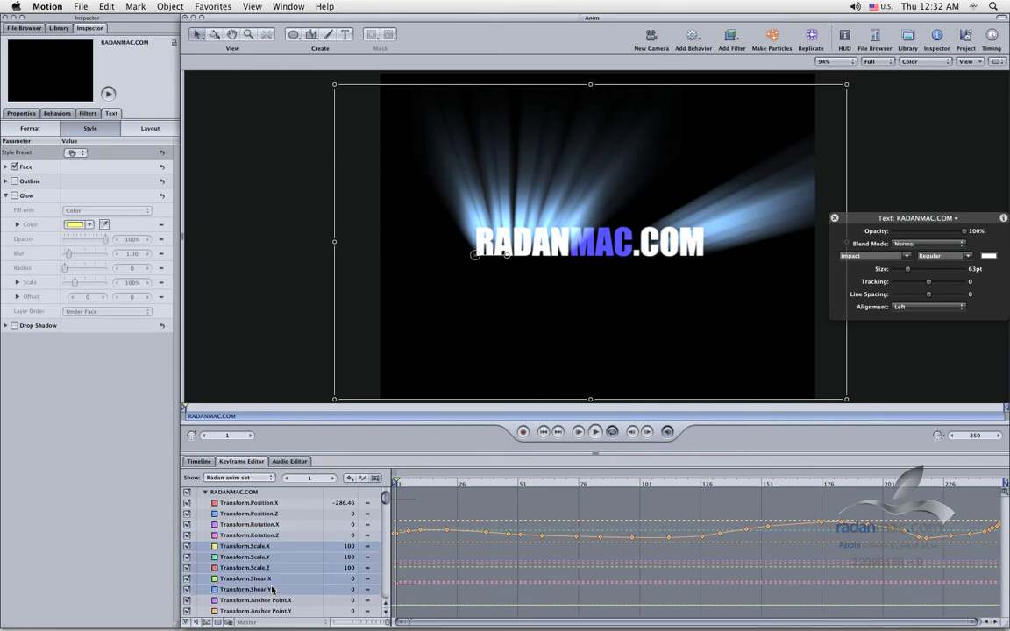
{"action": "key", "text": "Delete"}
{"action": "key", "text": "Delete"}
{"action": "key", "text": "Delete"}
{"action": "key", "text": "Delete"}
{"action": "key", "text": "Delete"}
{"action": "key", "text": "Delete"}
{"action": "key", "text": "Delete"}
{"action": "key", "text": "Delete"}
{"action": "key", "text": "Delete"}
{"action": "key", "text": "Delete"}
{"action": "key", "text": "Delete"}
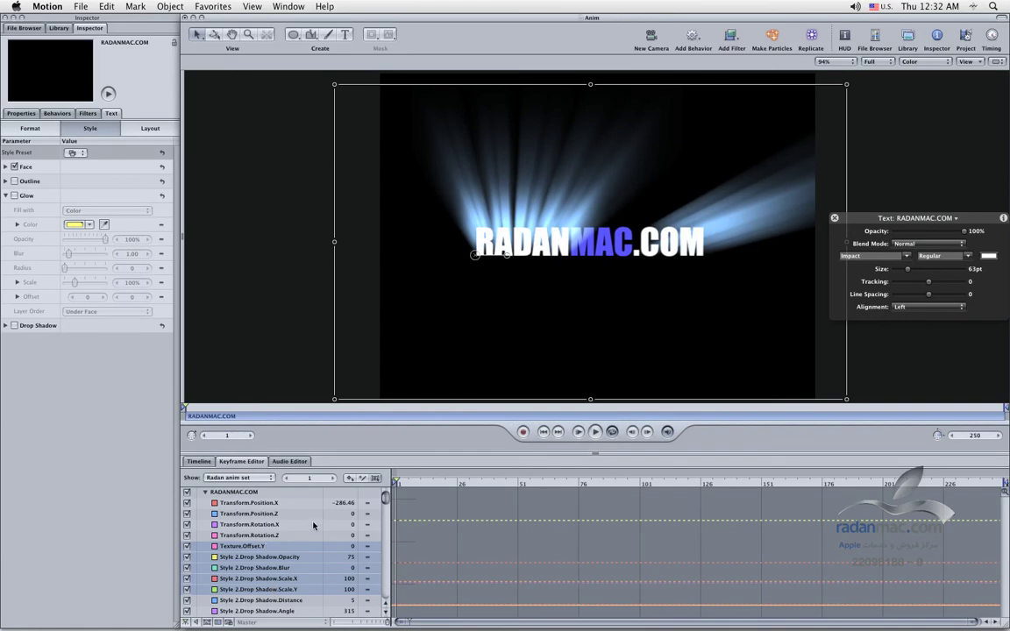
{"action": "key", "text": "Delete"}
{"action": "key", "text": "Delete"}
{"action": "key", "text": "Delete"}
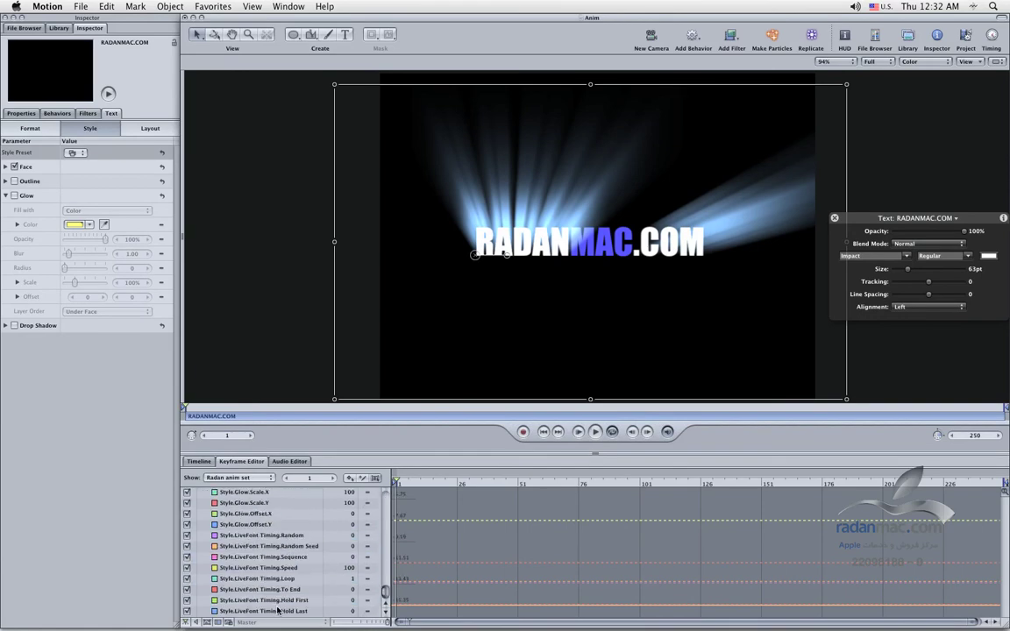
{"action": "key", "text": "Delete"}
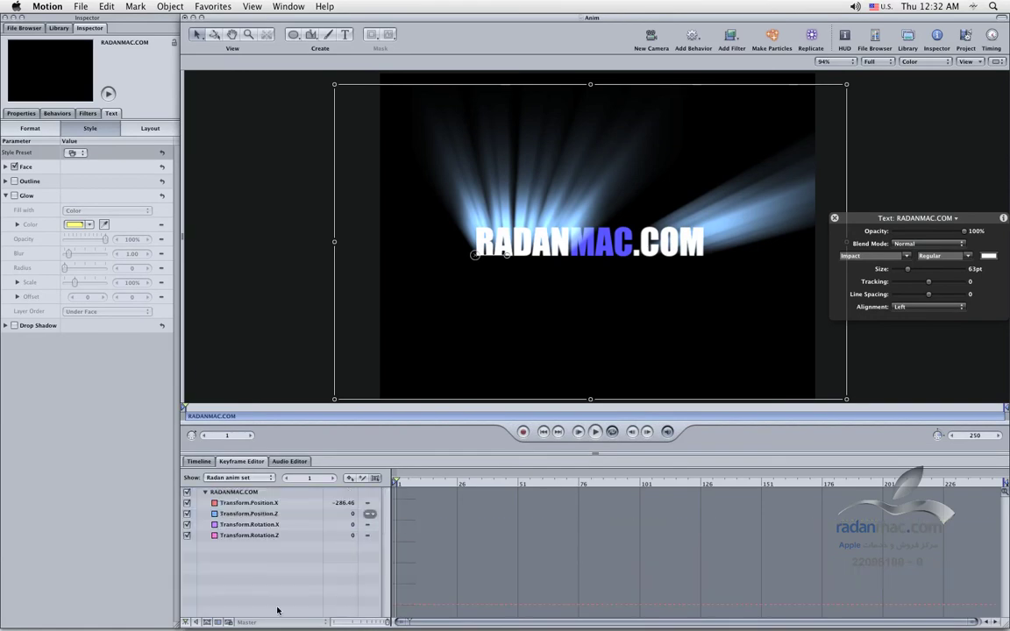
Switch the curve display to Position and back to the Radan anim set
{"action": "left_click", "coordinate": [265, 535]}
{"action": "left_click", "coordinate": [230, 479]}
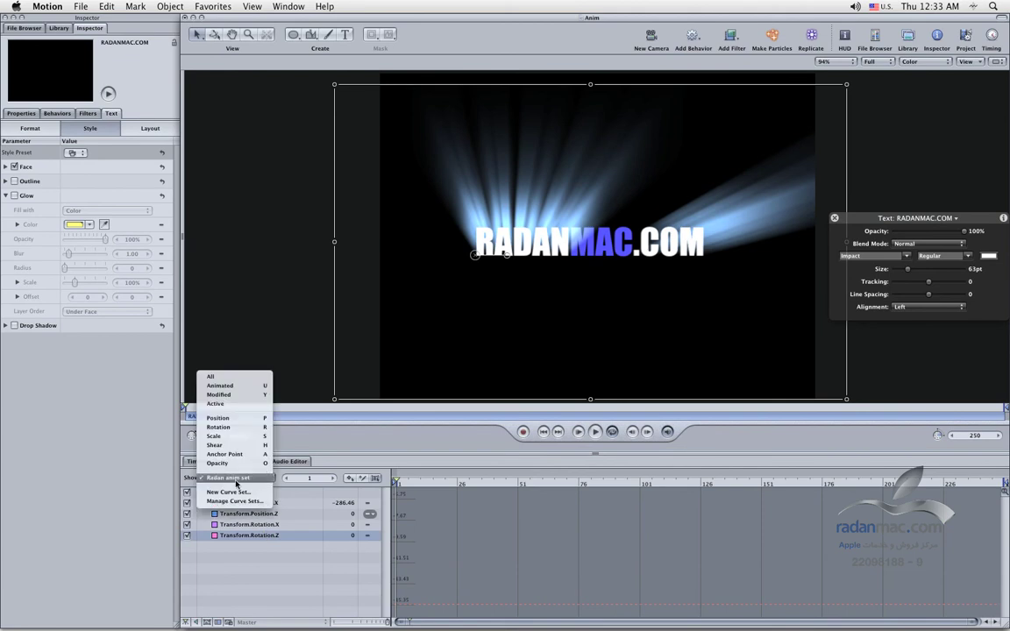
{"action": "left_click", "coordinate": [289, 565]}
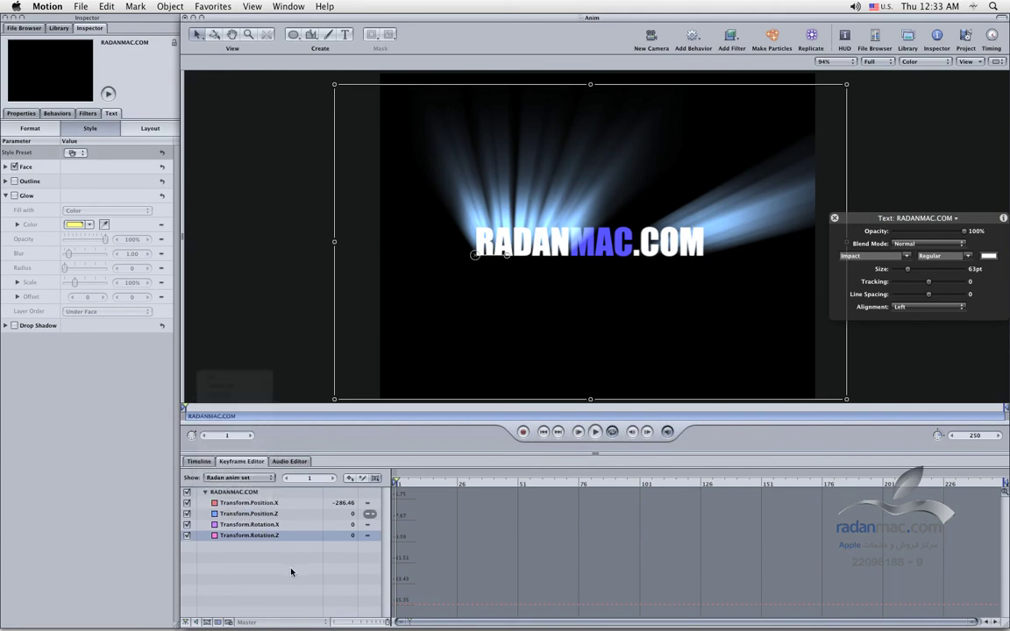
{"action": "left_click", "coordinate": [257, 479]}
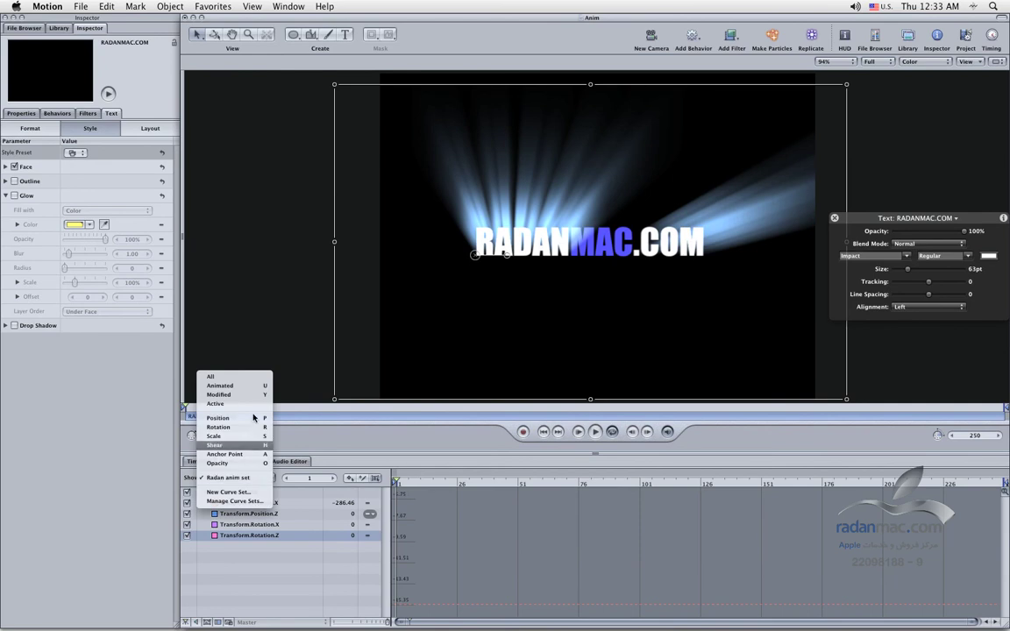
{"action": "left_click", "coordinate": [233, 384]}
{"action": "left_click", "coordinate": [238, 478]}
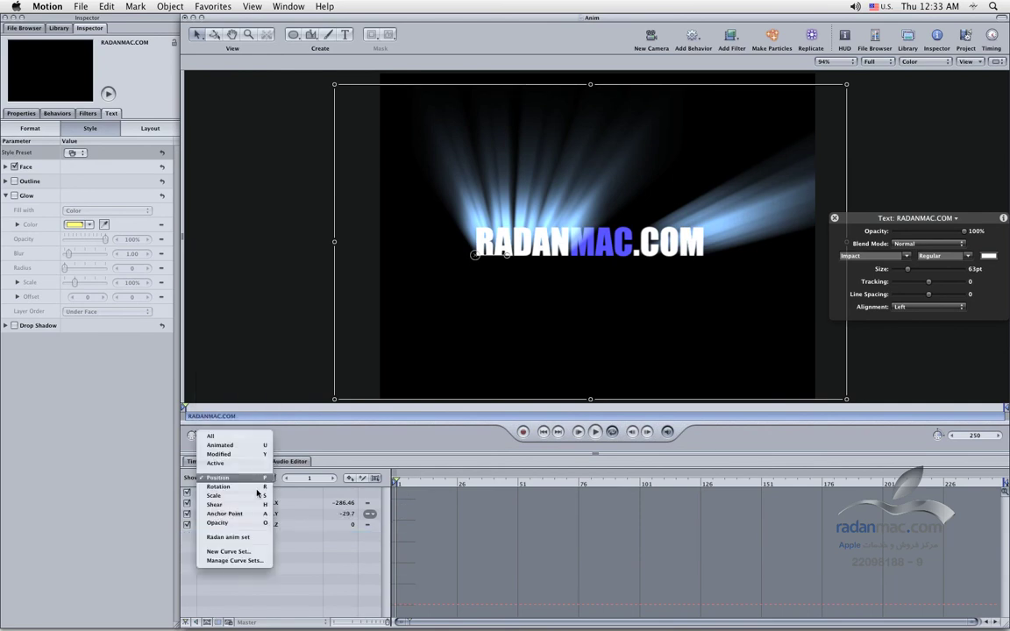
{"action": "left_click", "coordinate": [254, 545]}
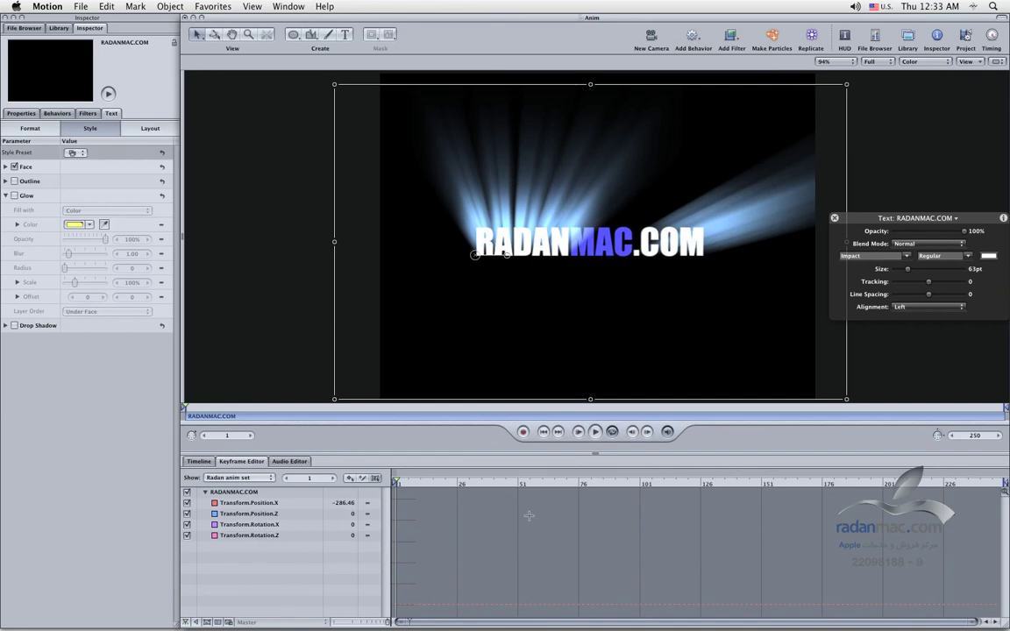
Empty the Radan anim set by removing Position.X, Position.Z, Rotation.X and Rotation.Z
{"action": "left_click", "coordinate": [250, 506]}
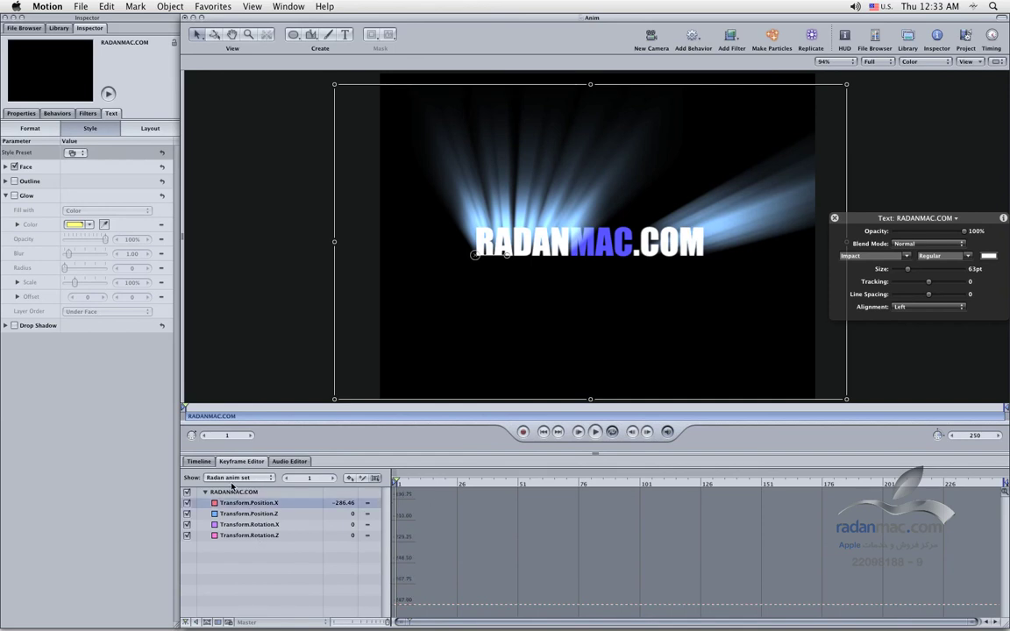
{"action": "left_click", "coordinate": [235, 480]}
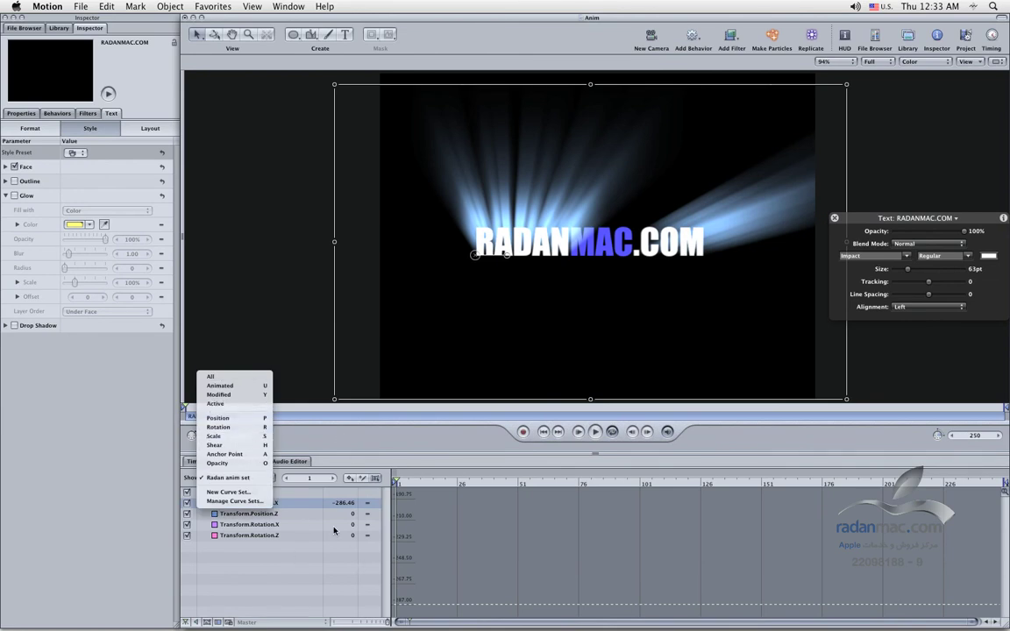
{"action": "left_click", "coordinate": [254, 562]}
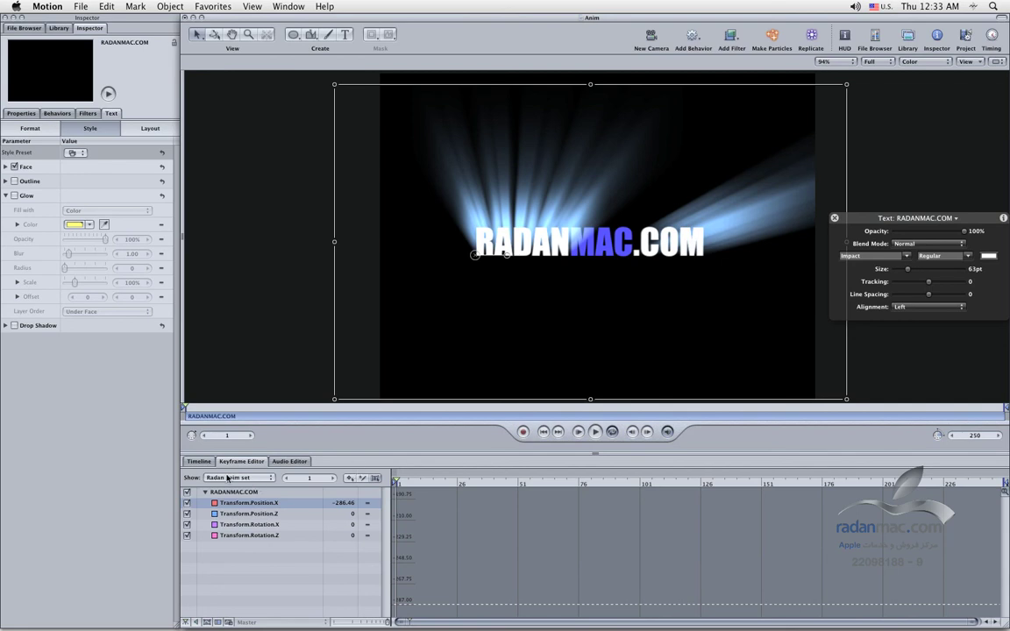
{"action": "left_click", "coordinate": [257, 537], "text": "shift"}
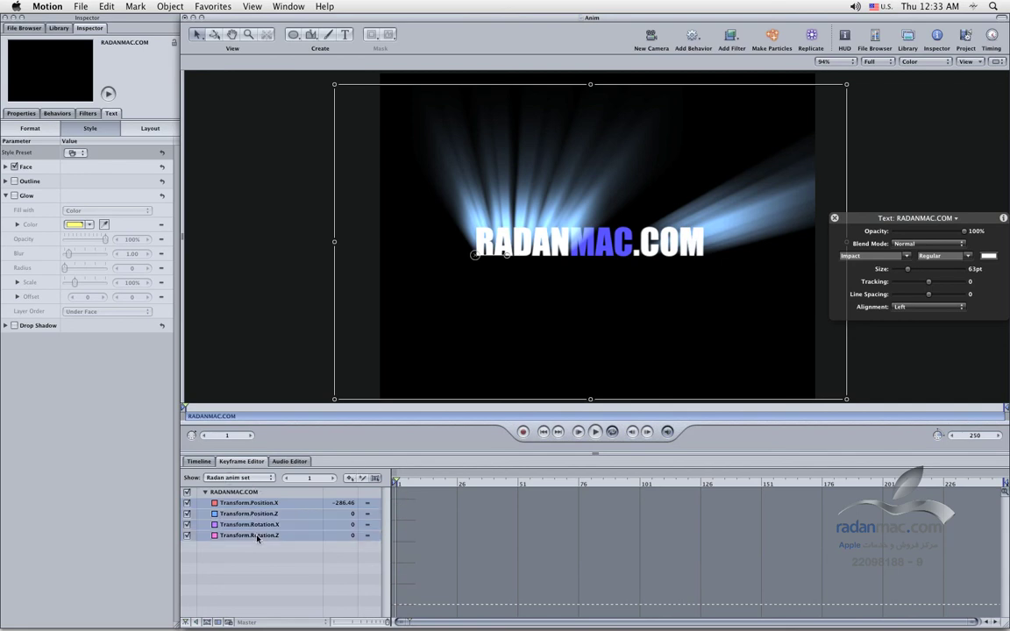
{"action": "key", "text": "Delete"}
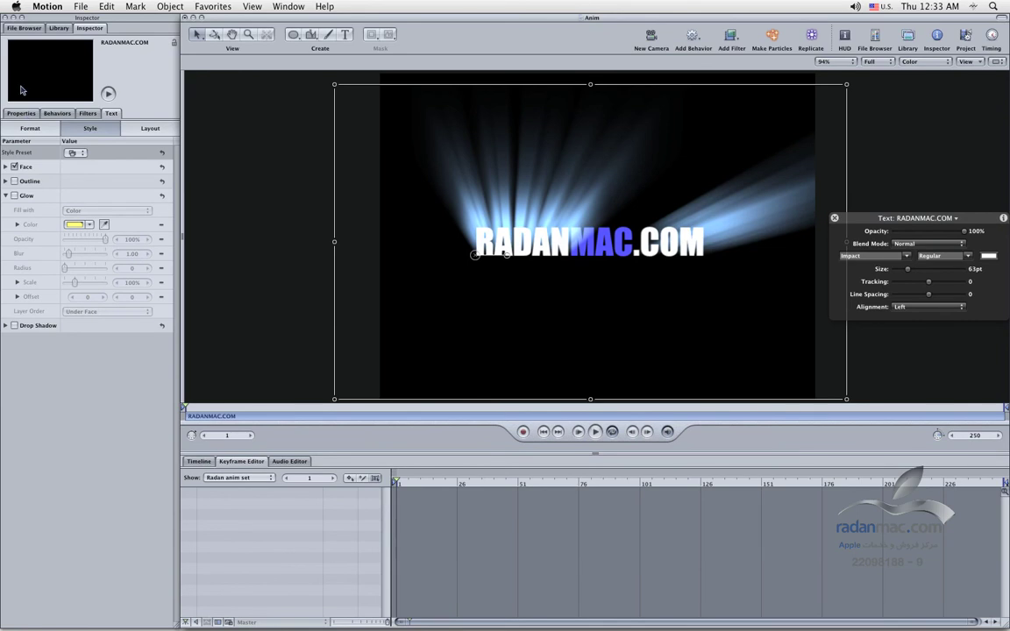
Add the text's Position X parameter from its transform properties to the Radan anim set
{"action": "left_click", "coordinate": [24, 114]}
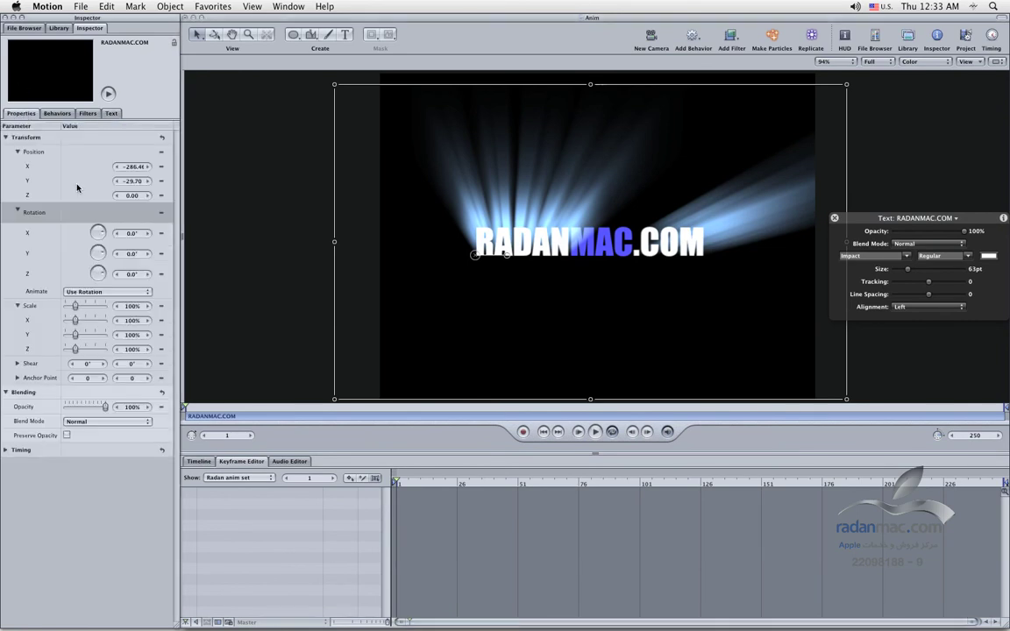
{"action": "left_click", "coordinate": [28, 150]}
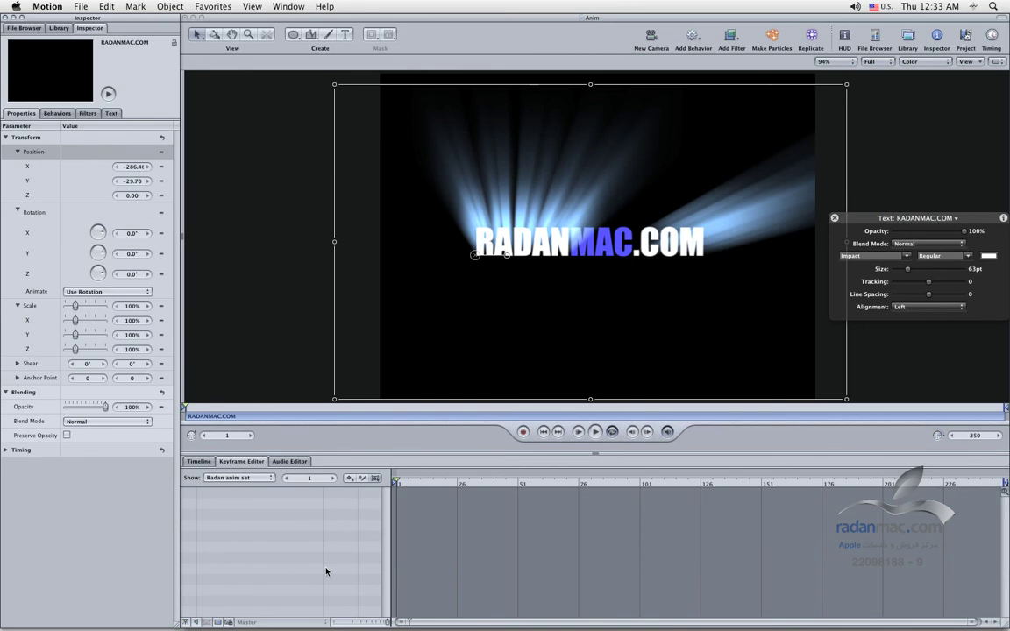
{"action": "left_click", "coordinate": [50, 169]}
{"action": "left_click_drag", "start_coordinate": [35, 171], "coordinate": [215, 504]}
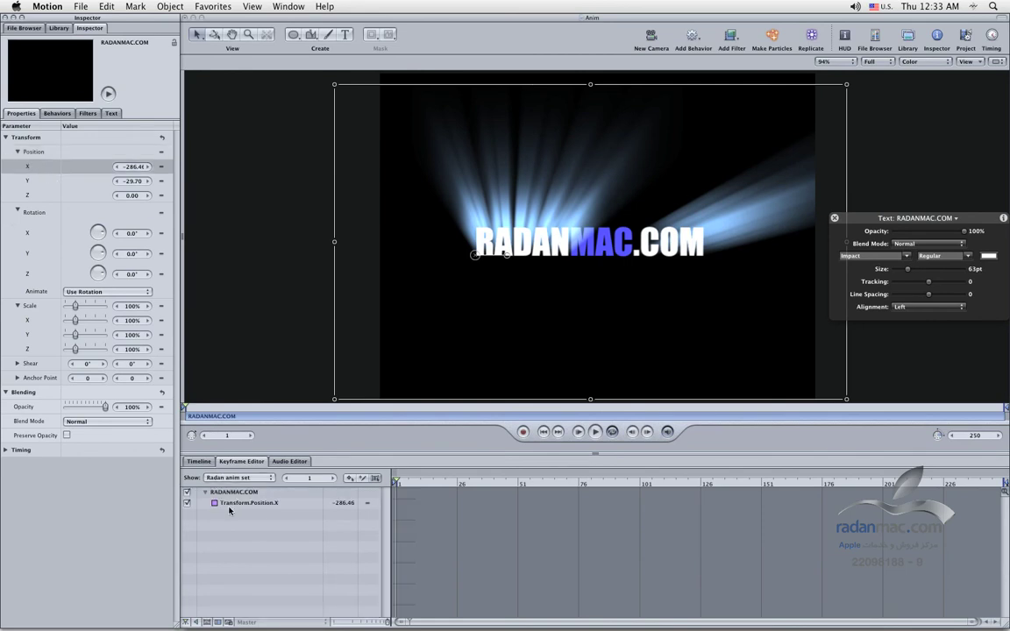
Add the text's Scale X and blending Opacity parameters to the Radan anim set
{"action": "left_click", "coordinate": [27, 321]}
{"action": "left_click_drag", "start_coordinate": [27, 321], "coordinate": [226, 516]}
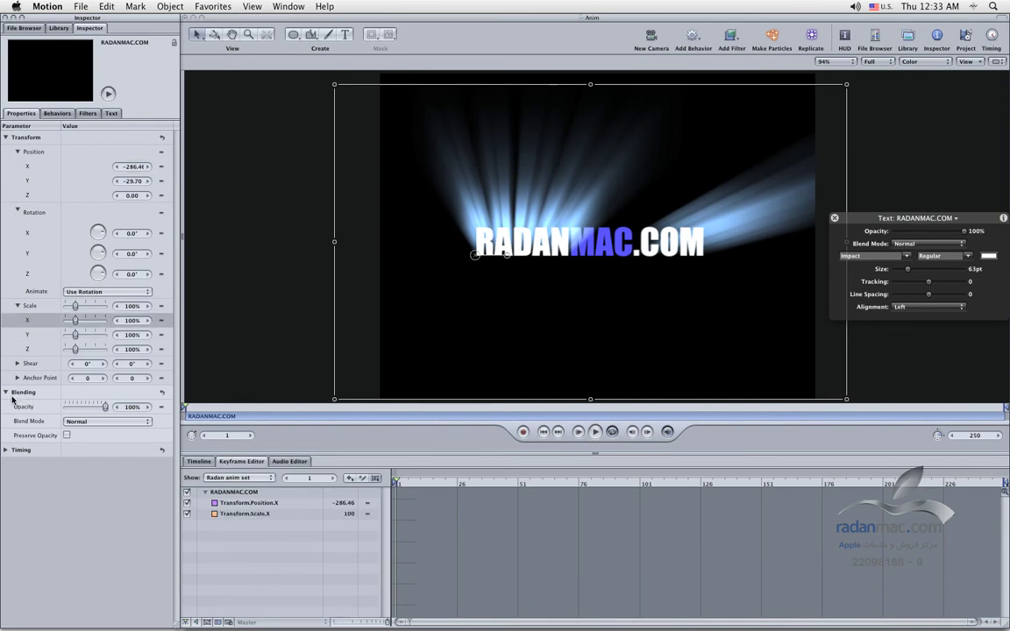
{"action": "left_click_drag", "start_coordinate": [25, 407], "coordinate": [259, 572]}
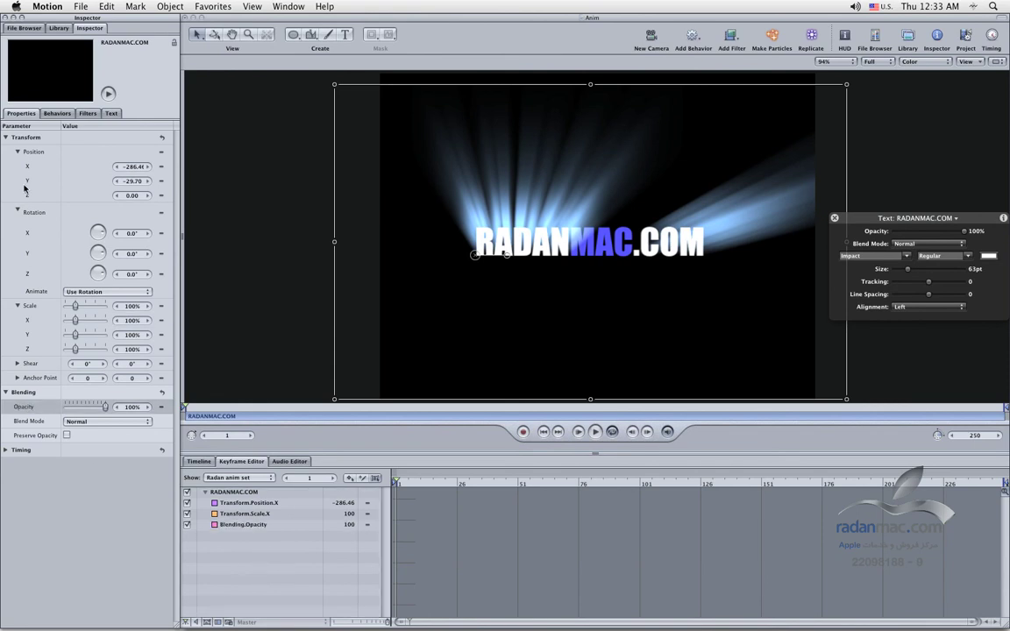
Try to add the Origin parameter of the Light Rays filter to the Radan anim set
{"action": "left_click", "coordinate": [91, 117]}
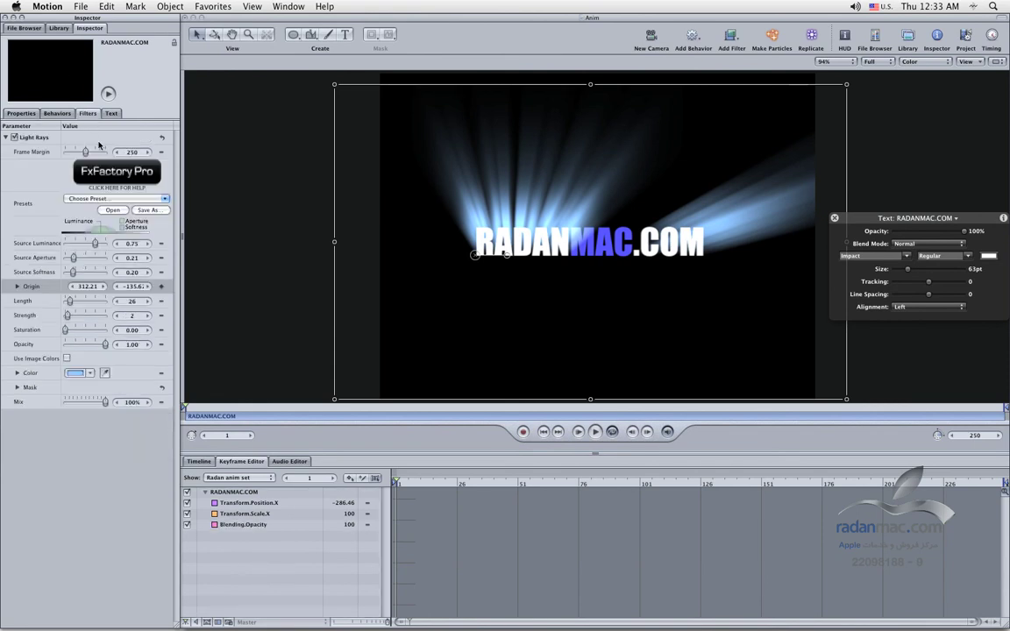
{"action": "left_click_drag", "start_coordinate": [26, 286], "coordinate": [300, 569]}
{"action": "left_click_drag", "start_coordinate": [41, 286], "coordinate": [218, 449]}
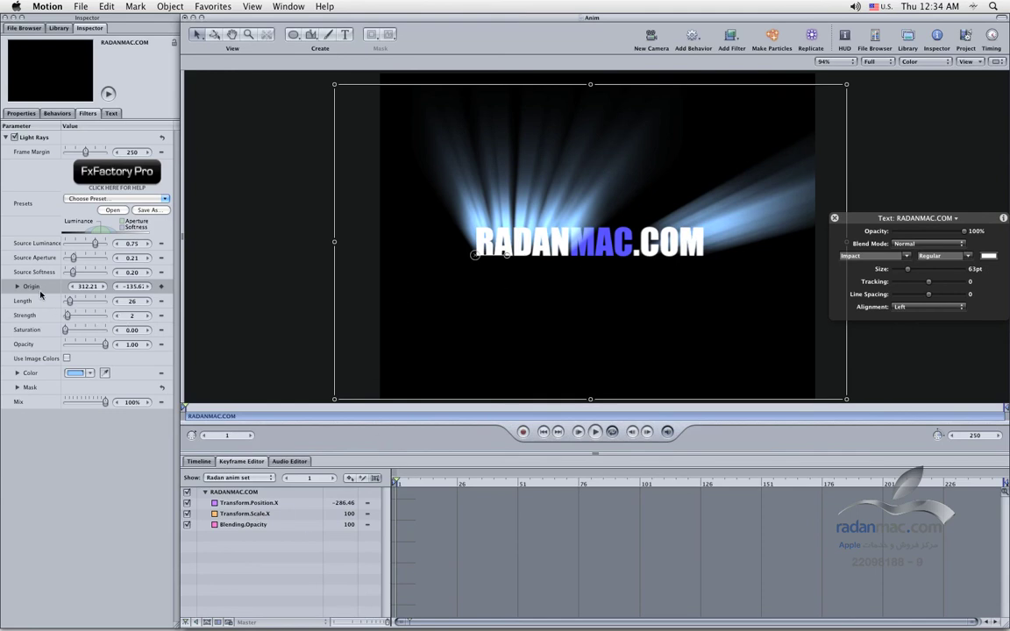
Check the text's transform properties and behaviors, and select the Position.X curve in the set
{"action": "left_click", "coordinate": [26, 113]}
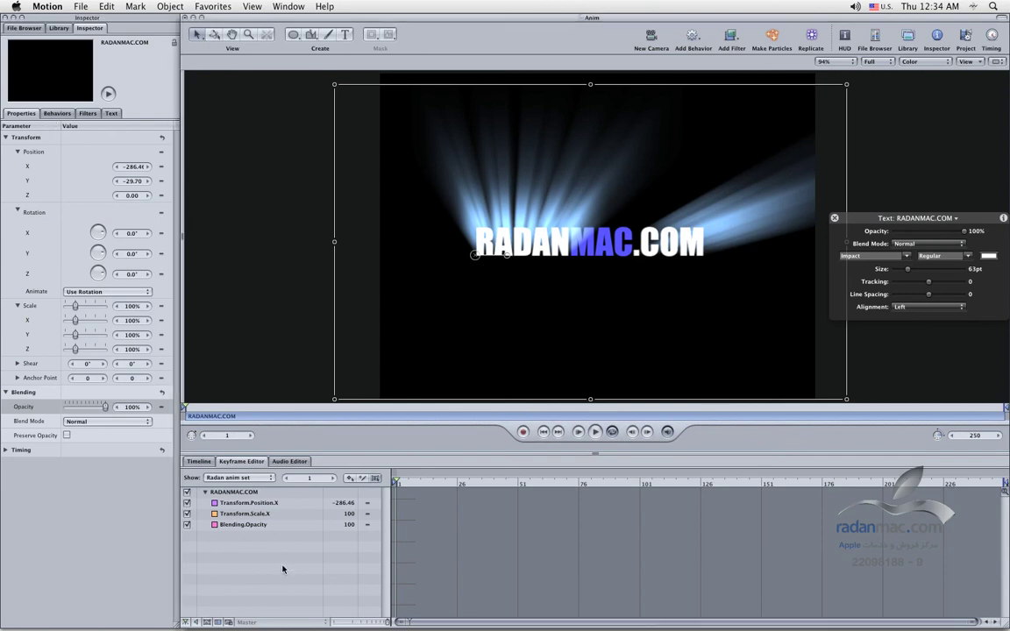
{"action": "left_click", "coordinate": [59, 114]}
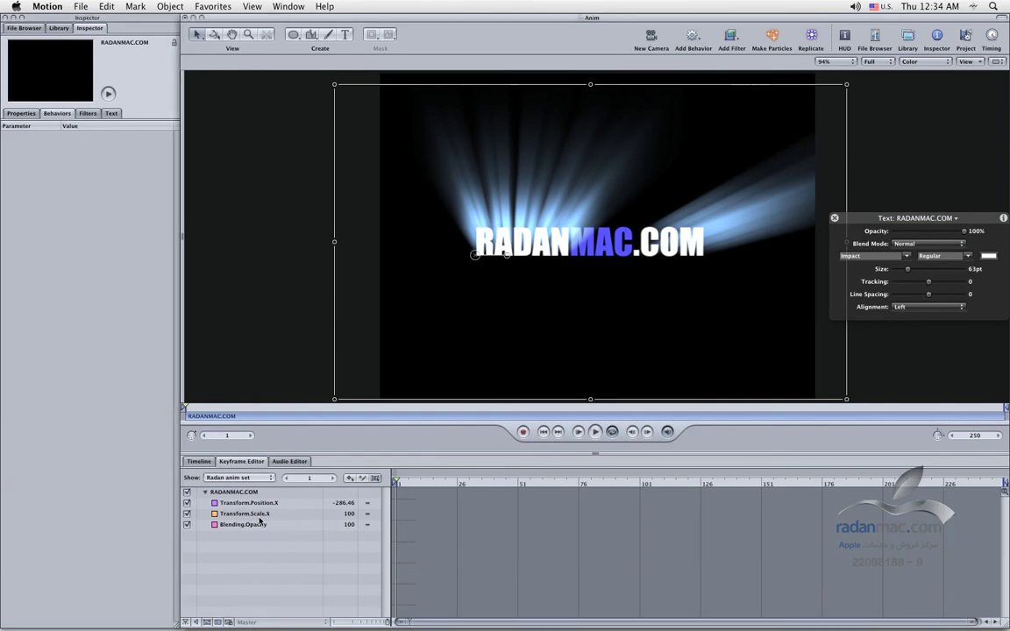
{"action": "left_click", "coordinate": [282, 505]}
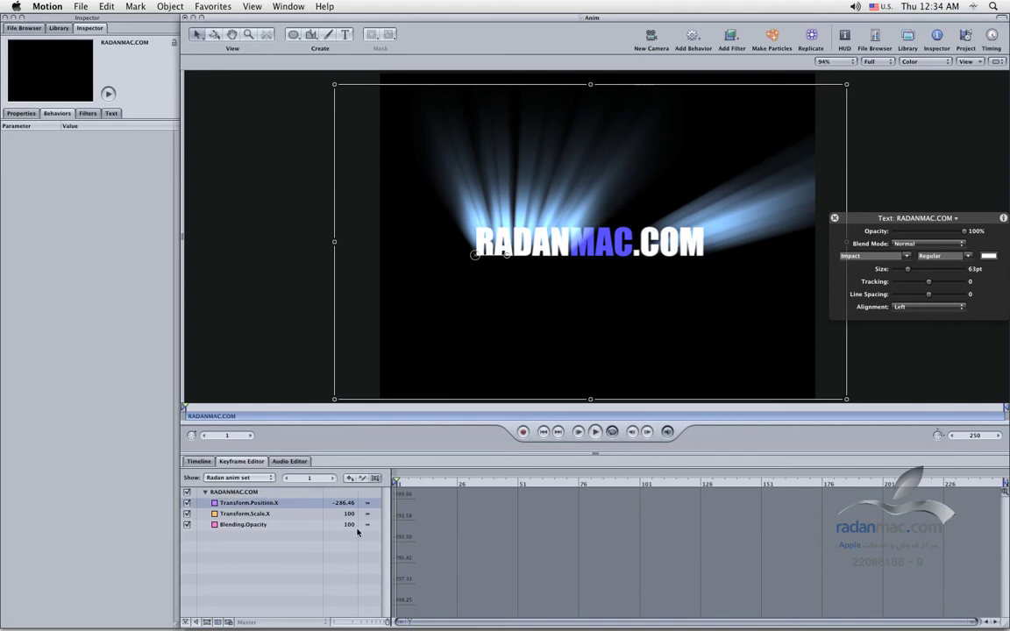